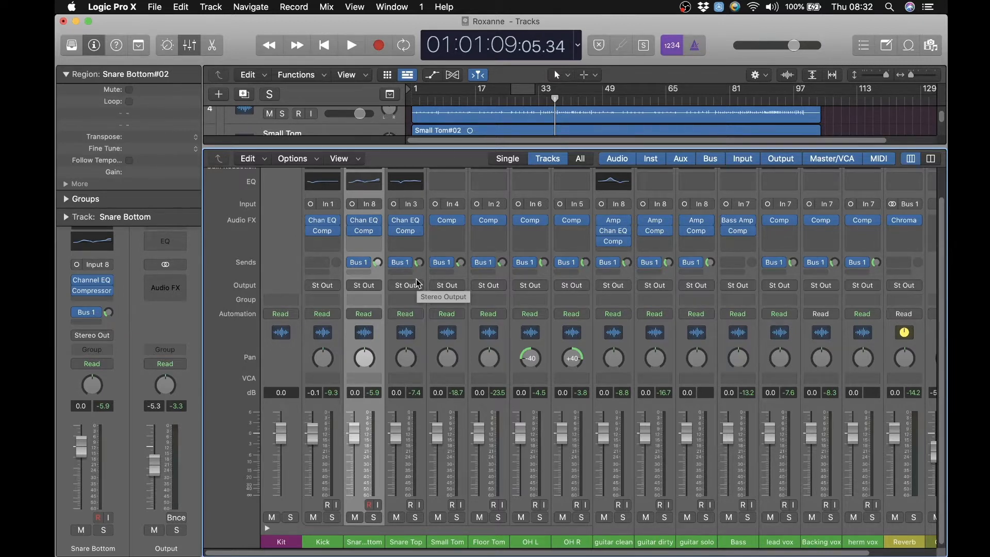
Step: Hide the mixer and look through the project's tracks from the drums down to the herm vox
key(x)
scroll(469, 358, up, 5)
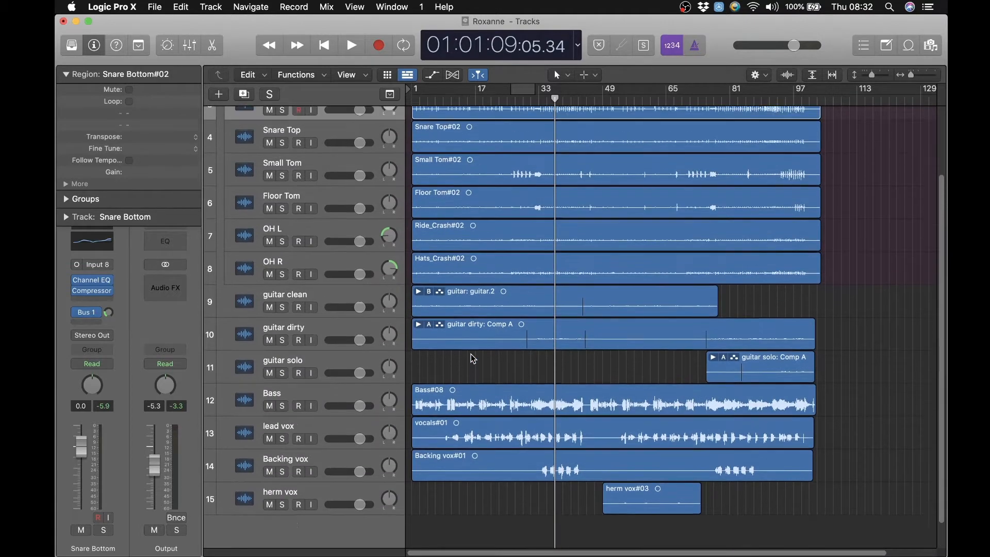
scroll(472, 357, up, 1)
scroll(473, 358, down, 8)
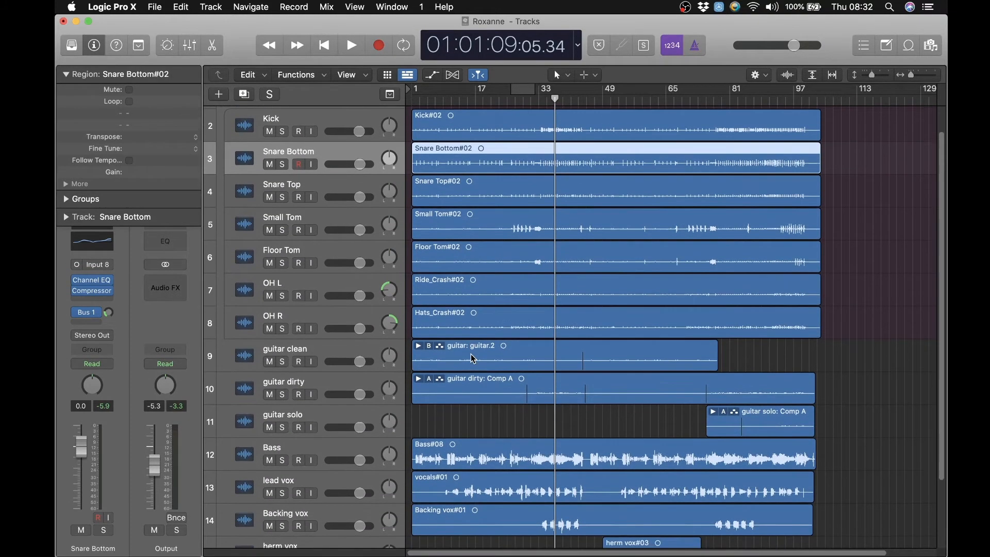
scroll(474, 358, down, 1)
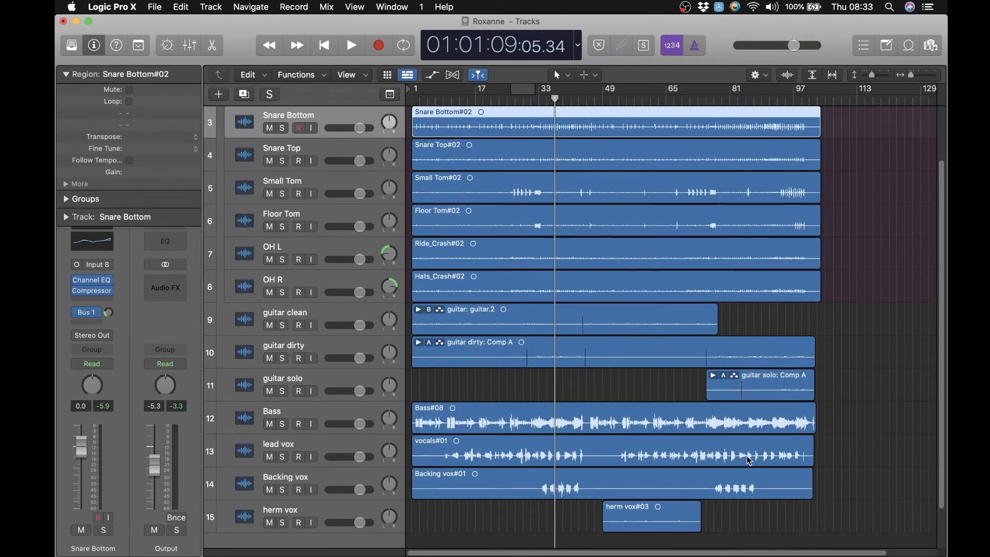
Step: Bring back the mixer and examine the inputs, effects and sends on the channel strips from Kick through Output
key(x)
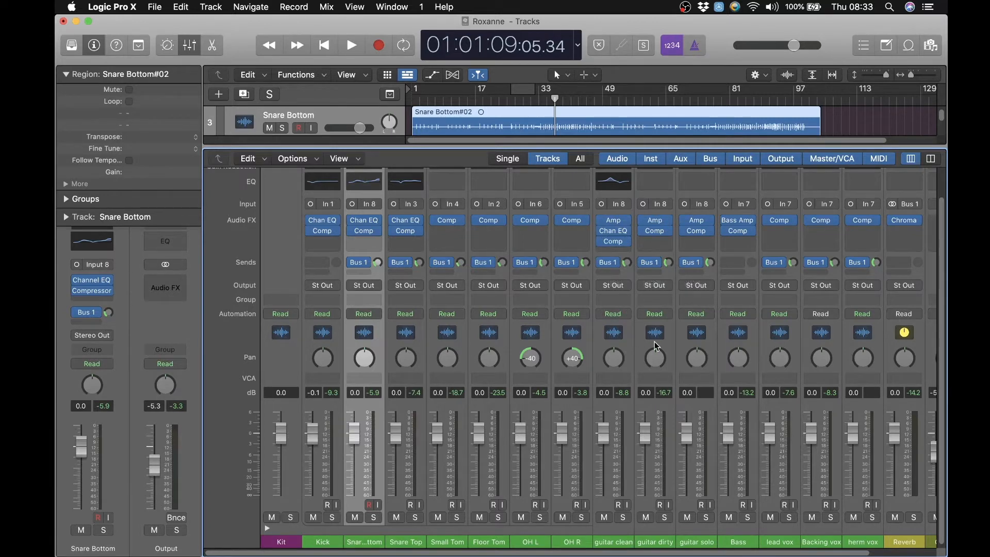
scroll(656, 346, up, 2)
scroll(656, 347, up, 2)
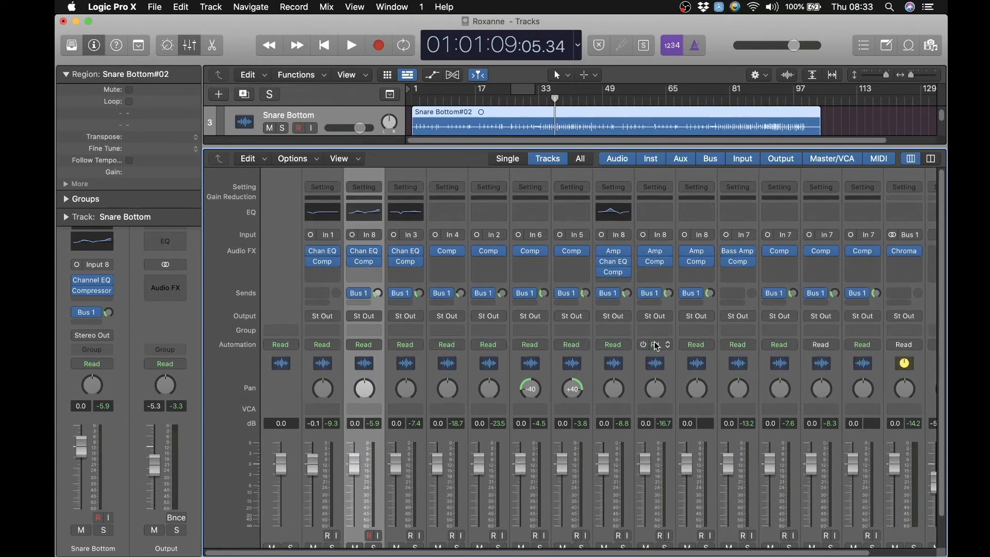
scroll(656, 347, right, 3)
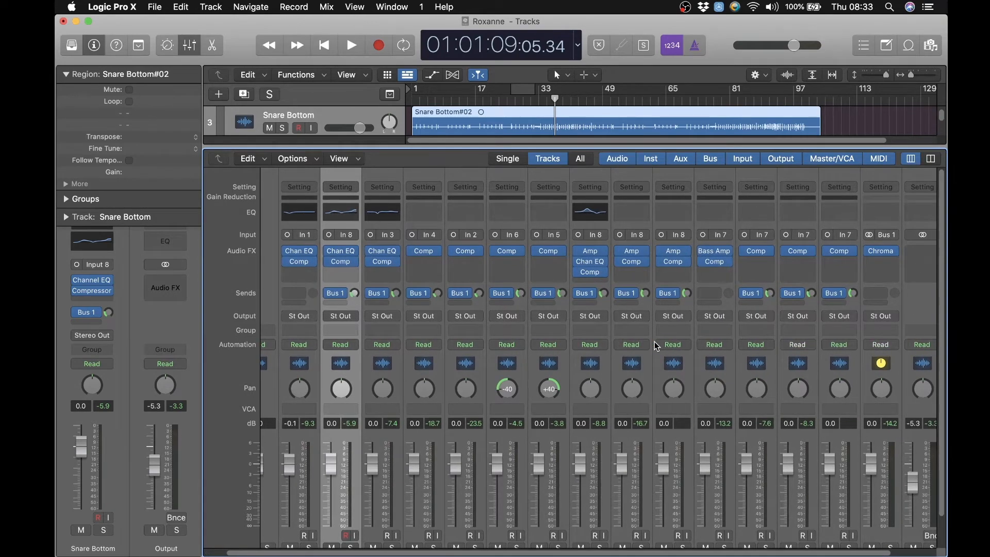
scroll(656, 347, right, 2)
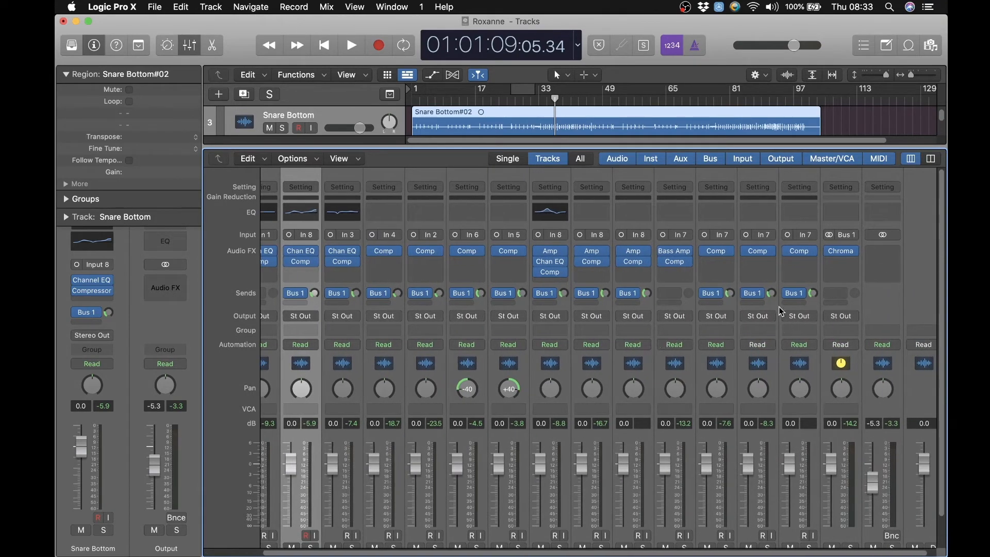
scroll(769, 358, left, 4)
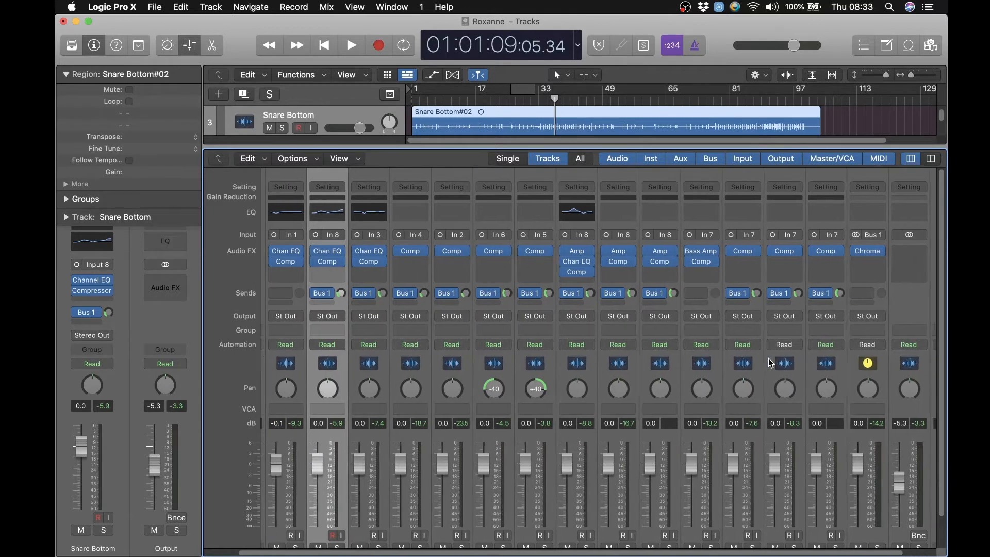
scroll(768, 363, left, 1)
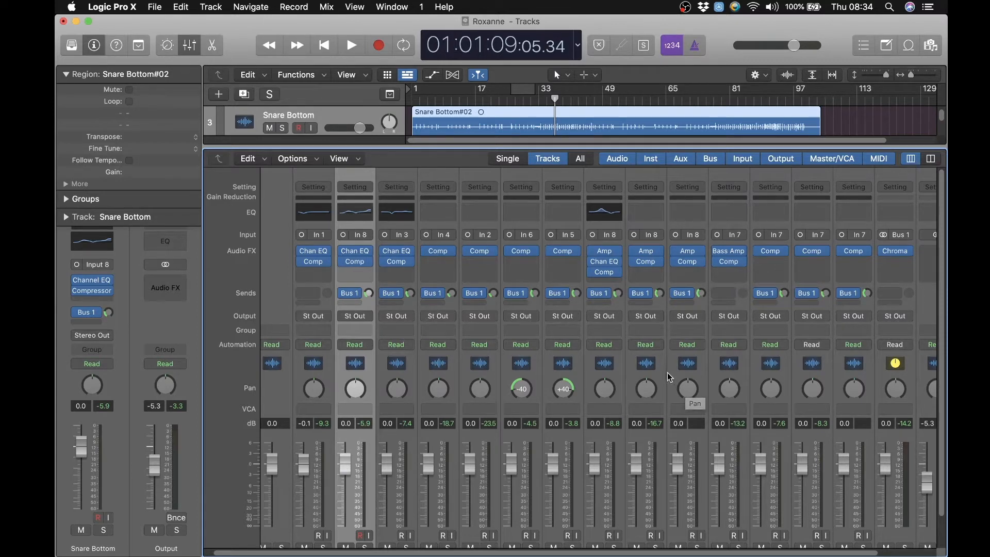
Step: Open the Compressor on the guitar dirty channel, look through its preset categories and close it again
click(647, 261)
drag(653, 193, 528, 64)
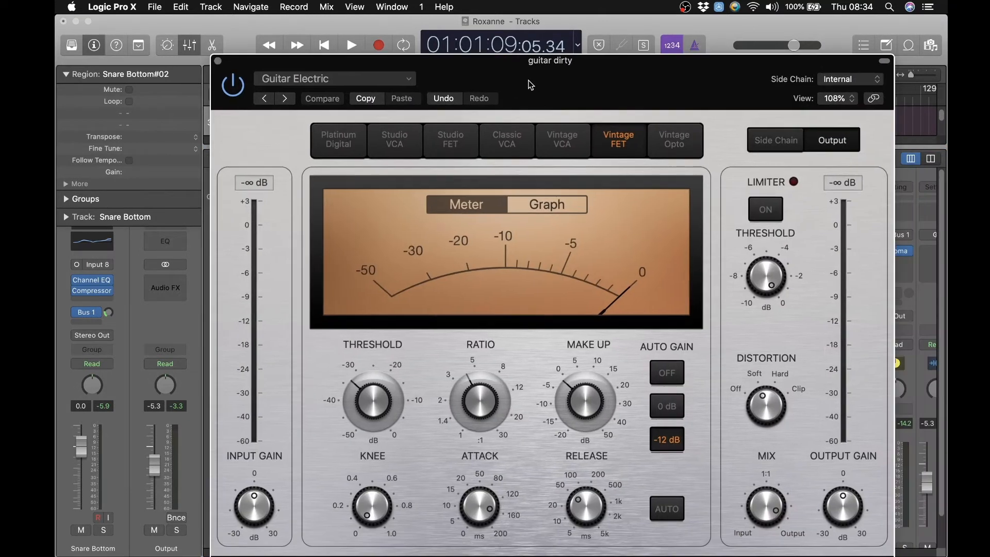
click(330, 79)
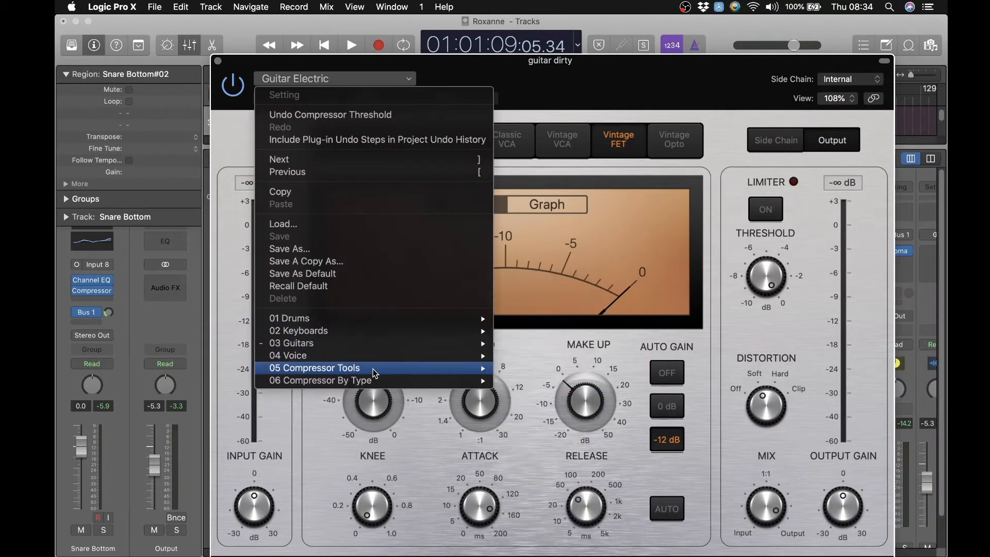
click(571, 82)
drag(610, 68, 573, 36)
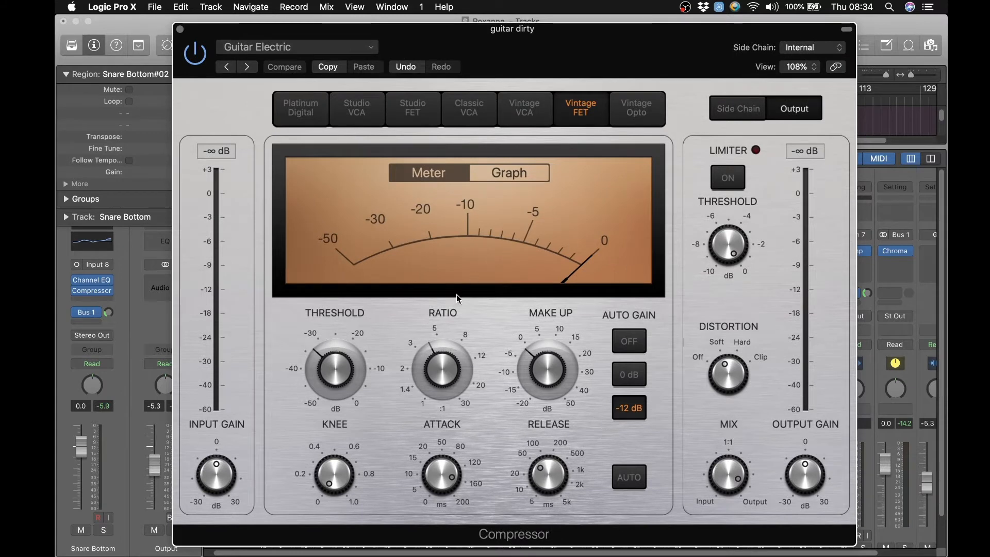
click(181, 30)
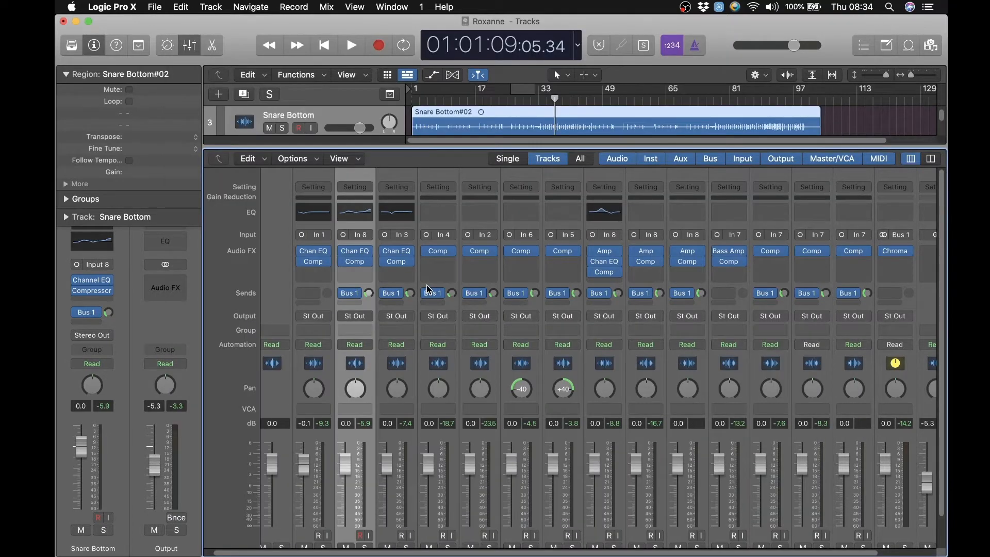
Step: Examine the pan settings, faders and channel order across the whole mixer, from Kit to Master
scroll(426, 287, left, 2)
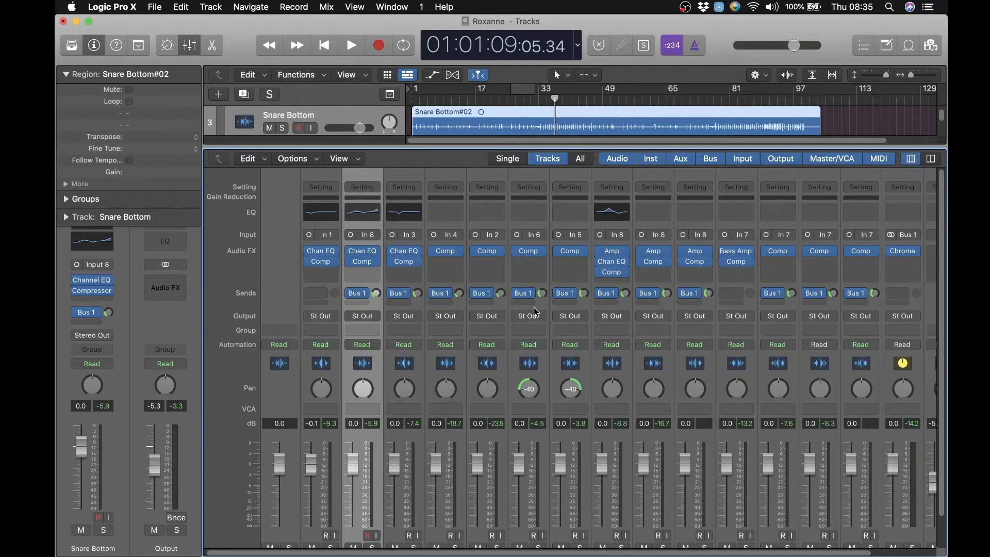
scroll(580, 323, down, 1)
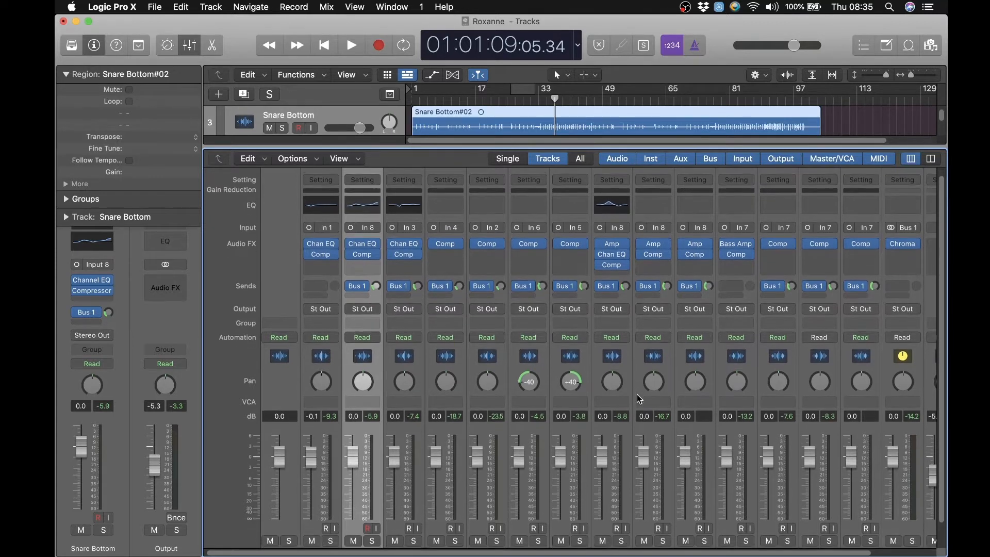
scroll(740, 516, down, 3)
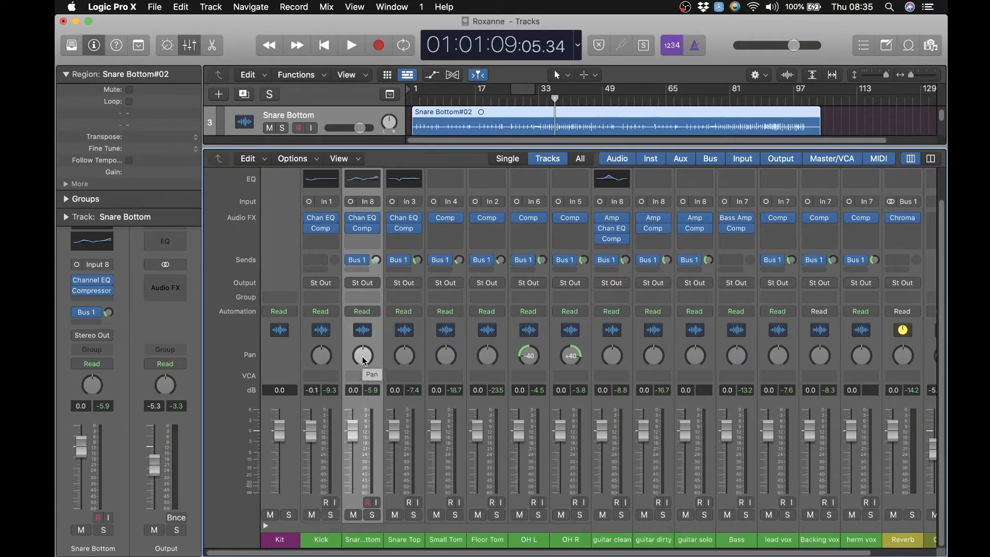
scroll(362, 358, right, 3)
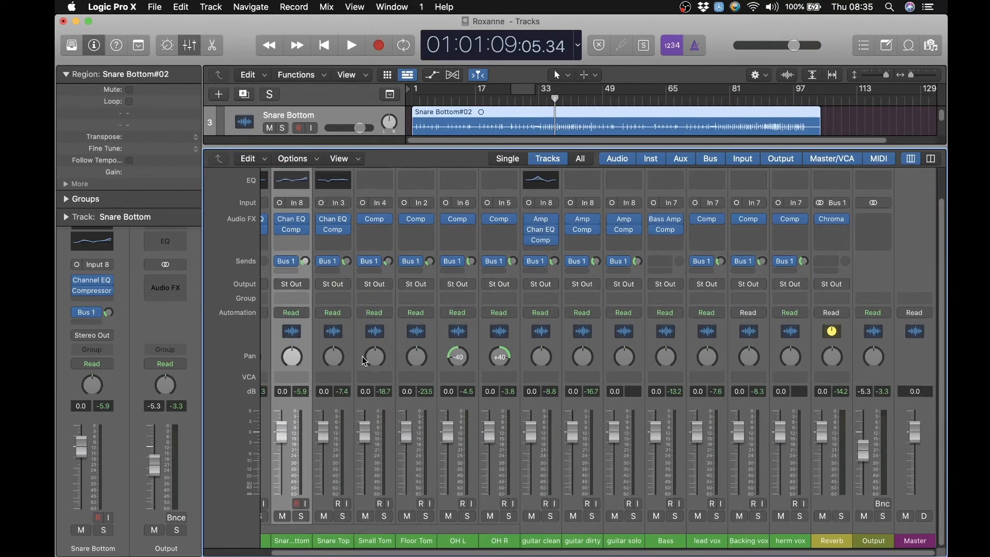
scroll(362, 358, left, 3)
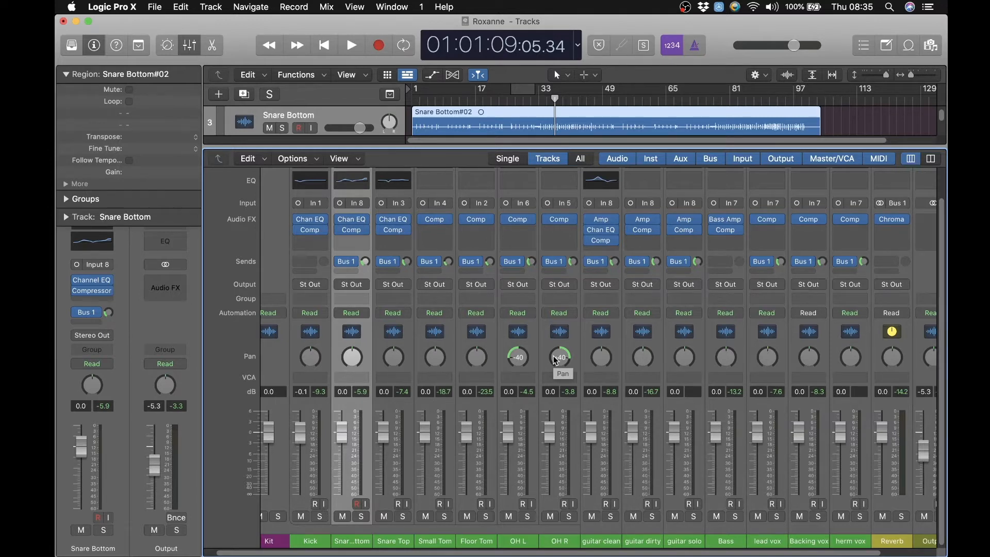
mouse_move(517, 357)
mouse_down()
mouse_move(518, 369)
mouse_move(517, 357)
mouse_up()
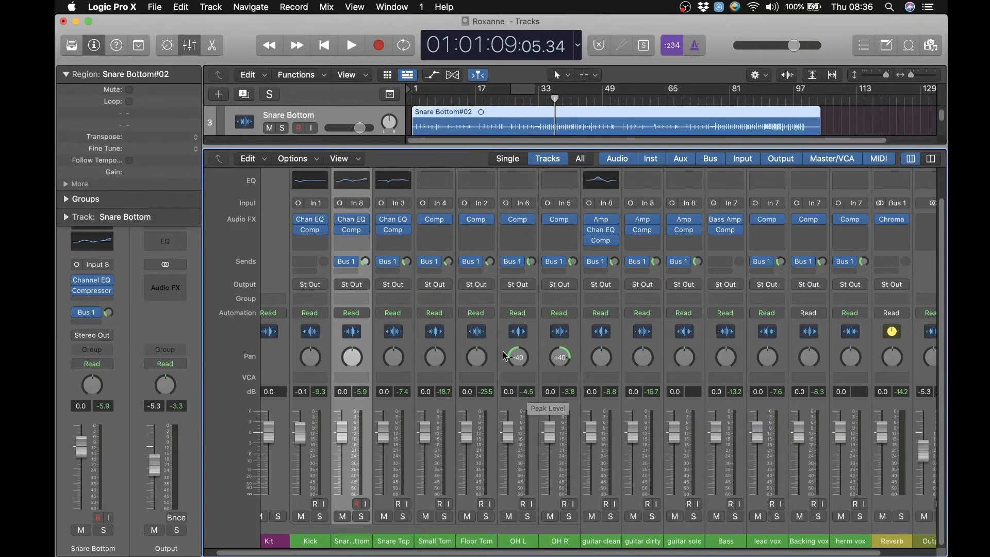
scroll(503, 351, right, 5)
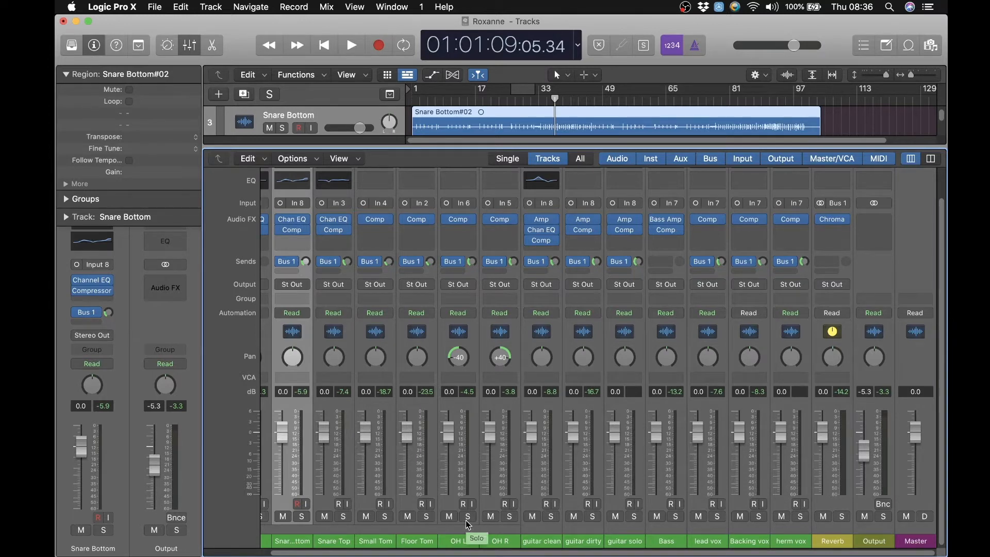
scroll(465, 519, left, 3)
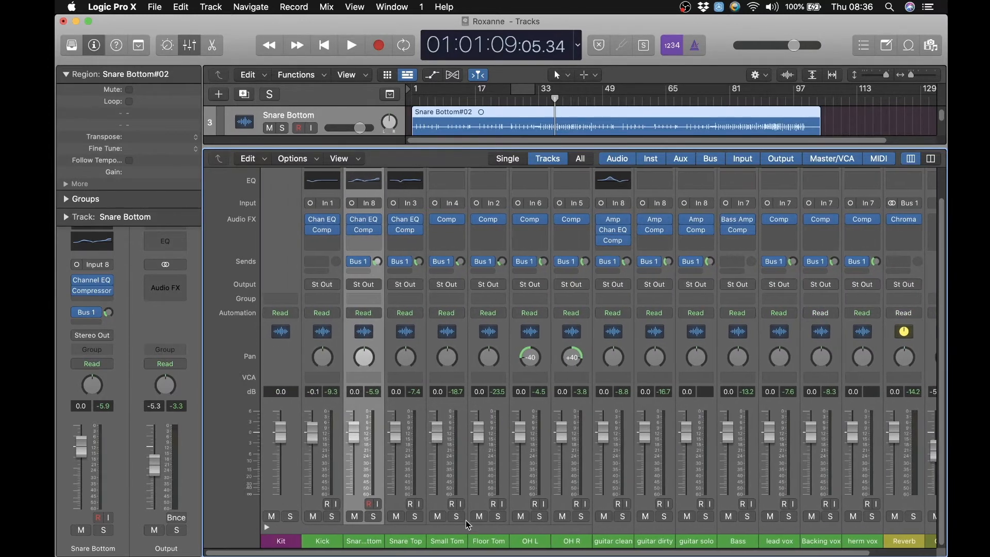
click(544, 531)
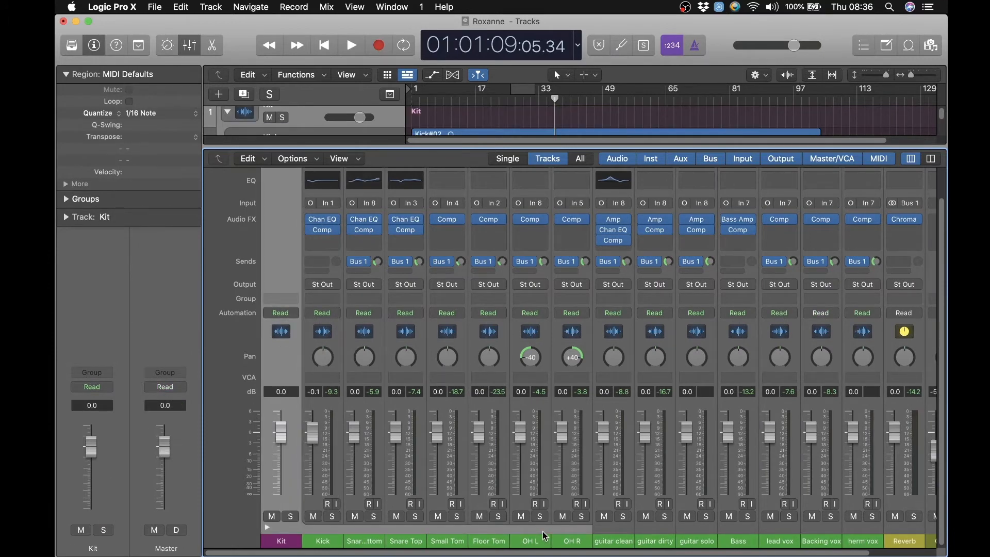
scroll(543, 531, right, 2)
scroll(543, 531, left, 2)
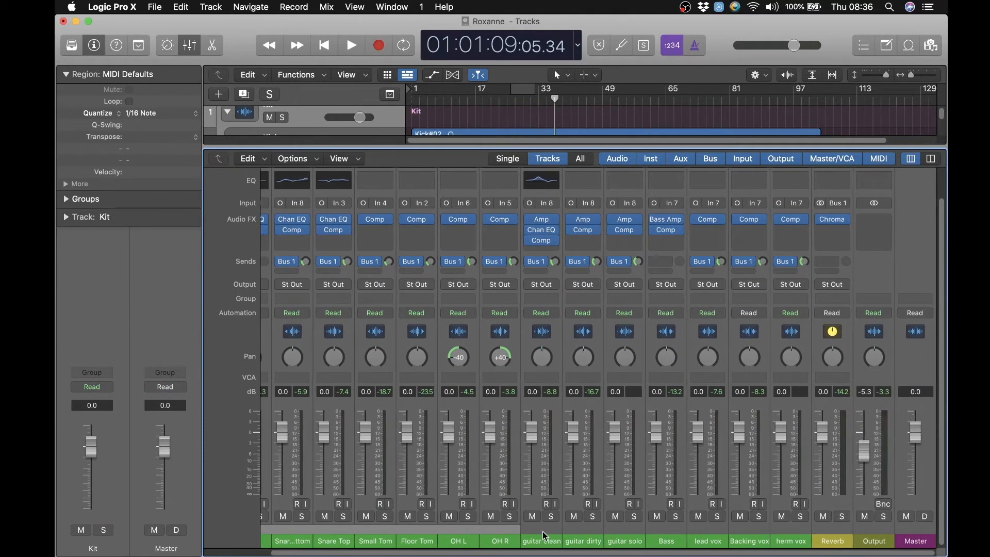
scroll(543, 531, left, 1)
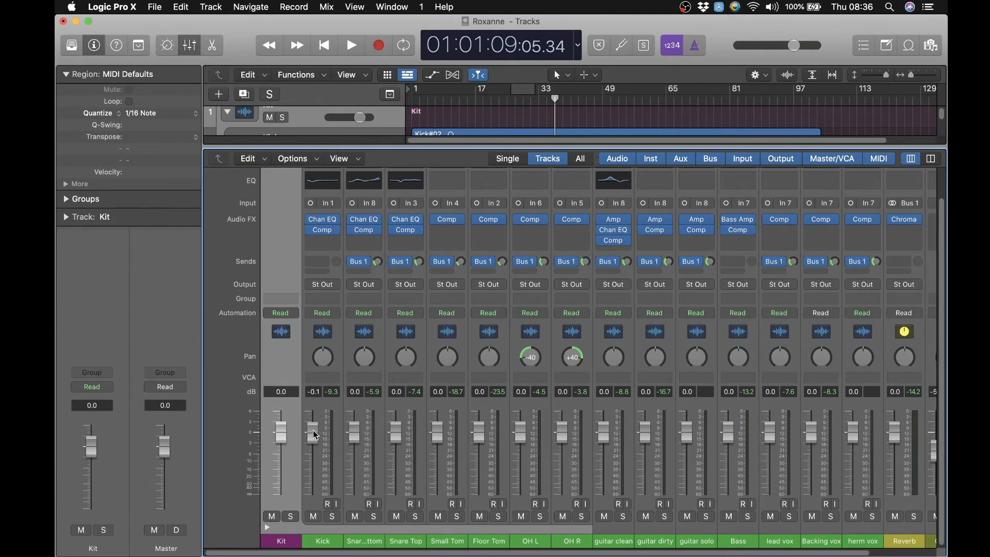
Step: Lower the Kick, Snare Bottom, Snare Top, Small Tom and Floor Tom faders all the way to -∞
drag(313, 435, 316, 551)
drag(354, 460, 347, 554)
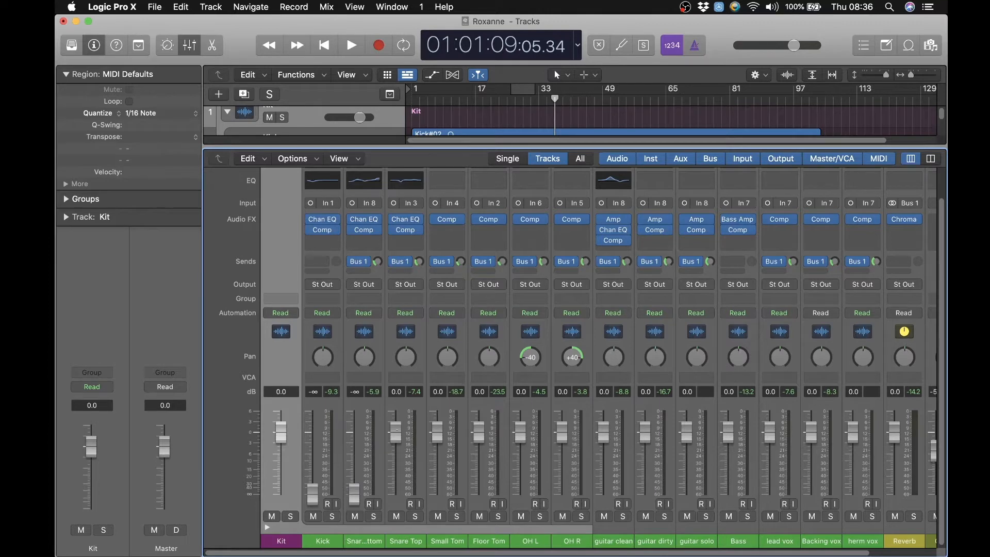
drag(395, 432, 391, 553)
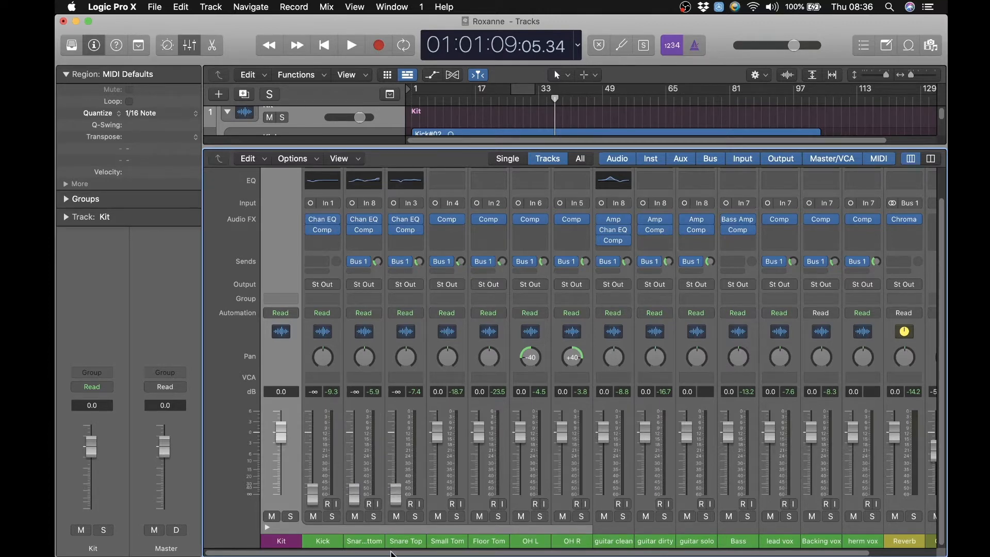
drag(438, 432, 438, 497)
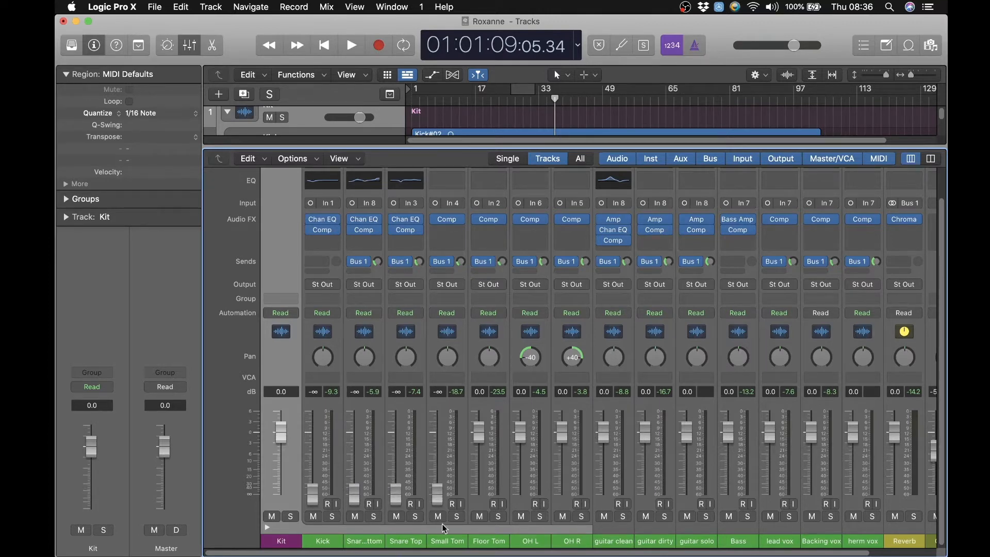
drag(478, 433, 478, 503)
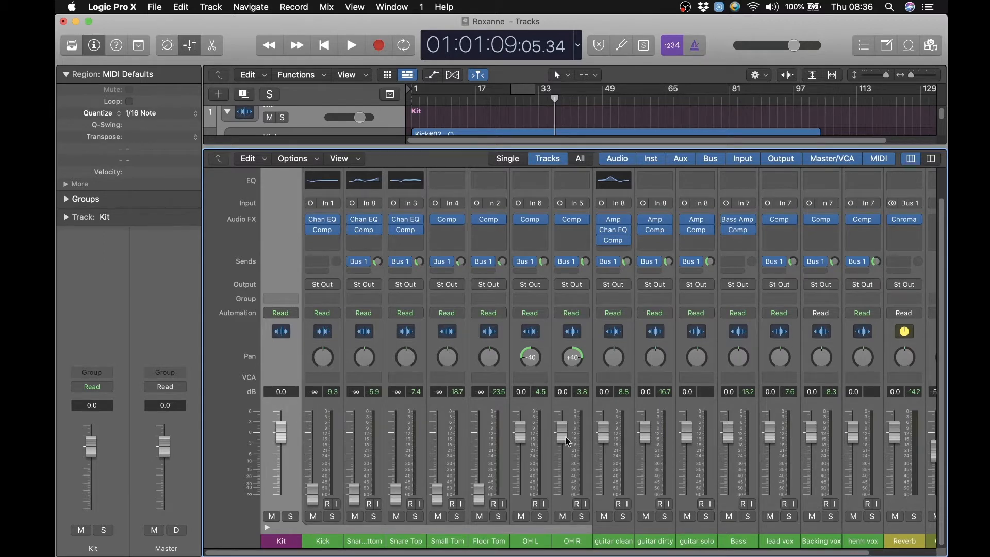
Step: Select all channels from guitar clean through herm vox and lower their faders together to -∞
click(614, 541)
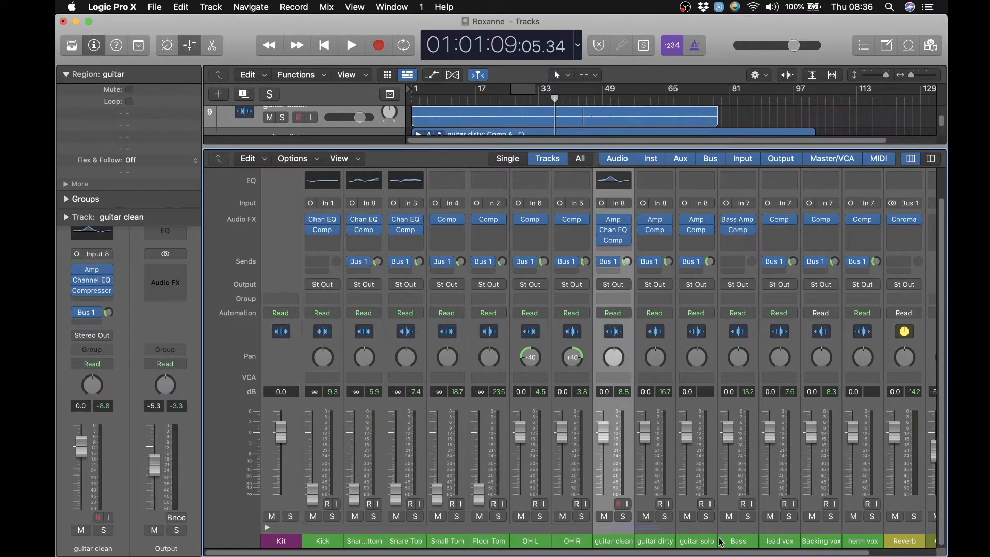
shift+click(862, 541)
drag(853, 431, 854, 553)
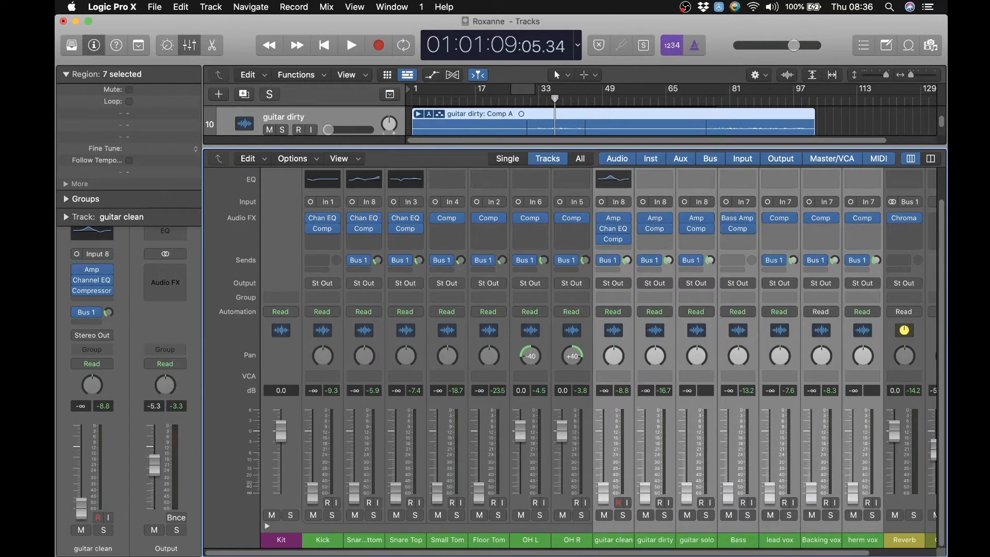
Step: Solo the OH L and OH R overhead channels and play back a short passage to check their level
click(537, 524)
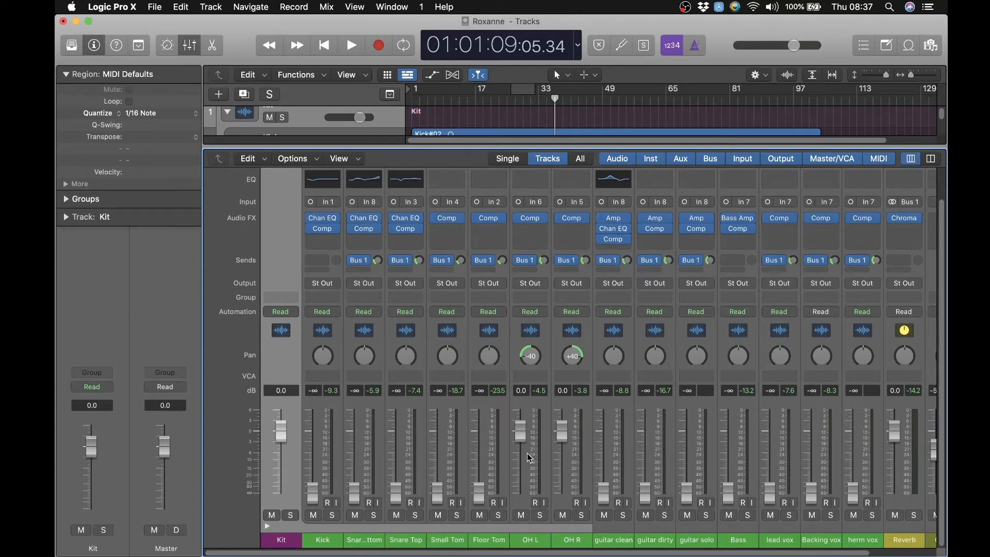
click(540, 515)
click(580, 515)
key(space)
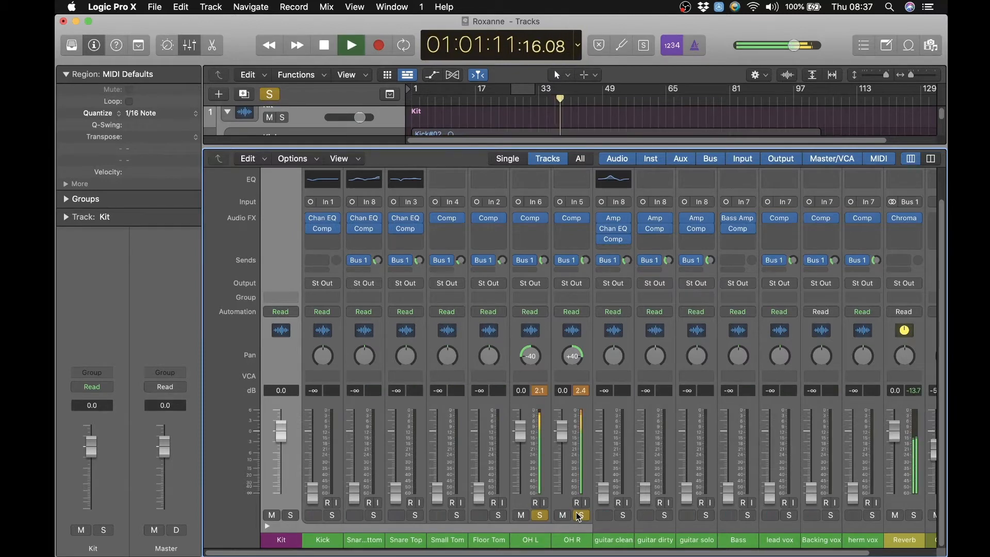
key(space)
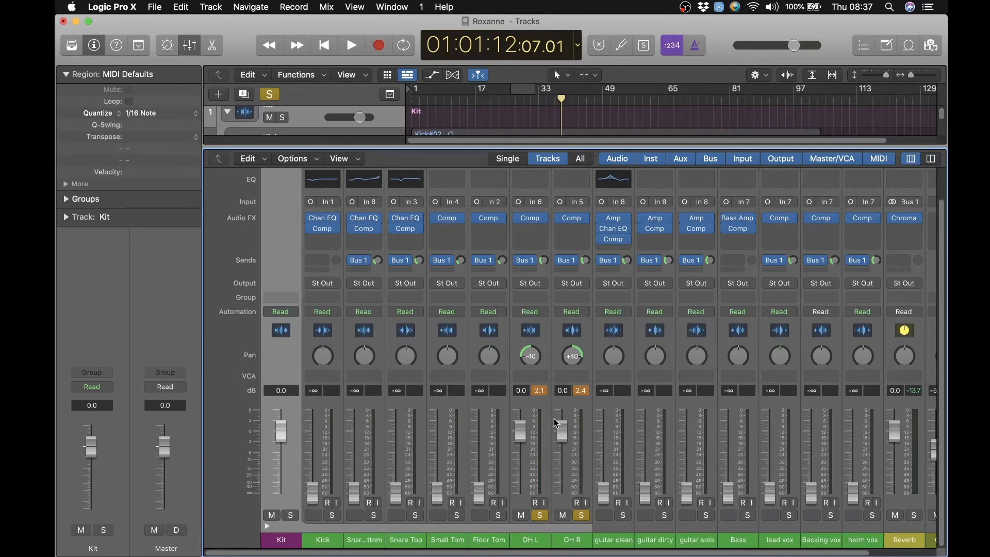
Step: Select the OH L and OH R channels together and lower their faders to -8.8 dB
click(565, 501)
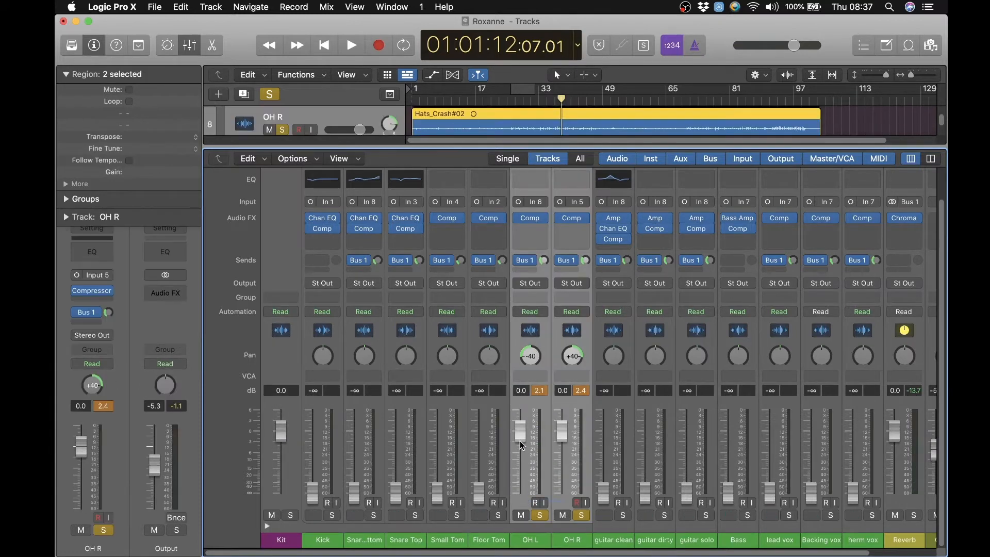
drag(520, 438, 520, 464)
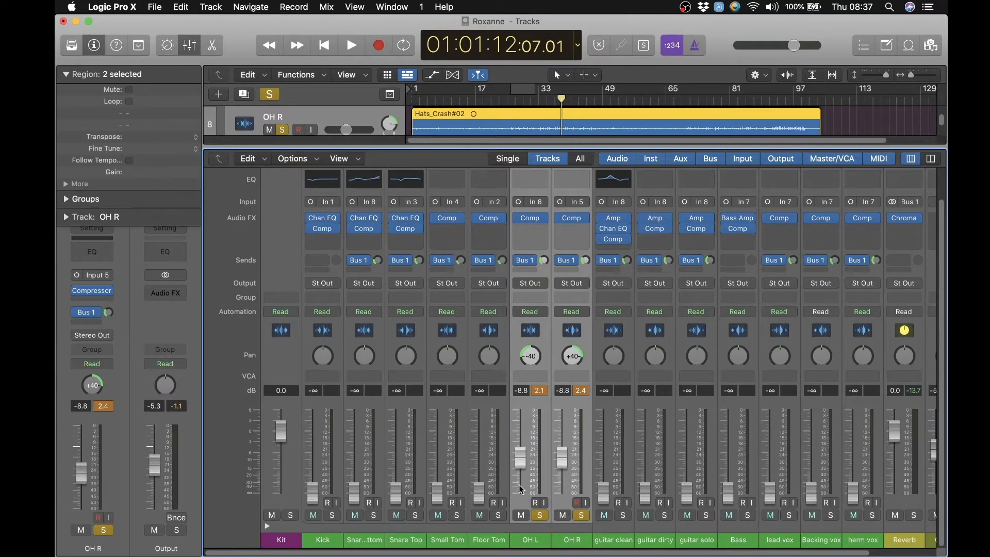
Step: Audition the soloed overheads, lower the OH R fader alone to -10.8 dB, and unsolo OH L and OH R
key(space)
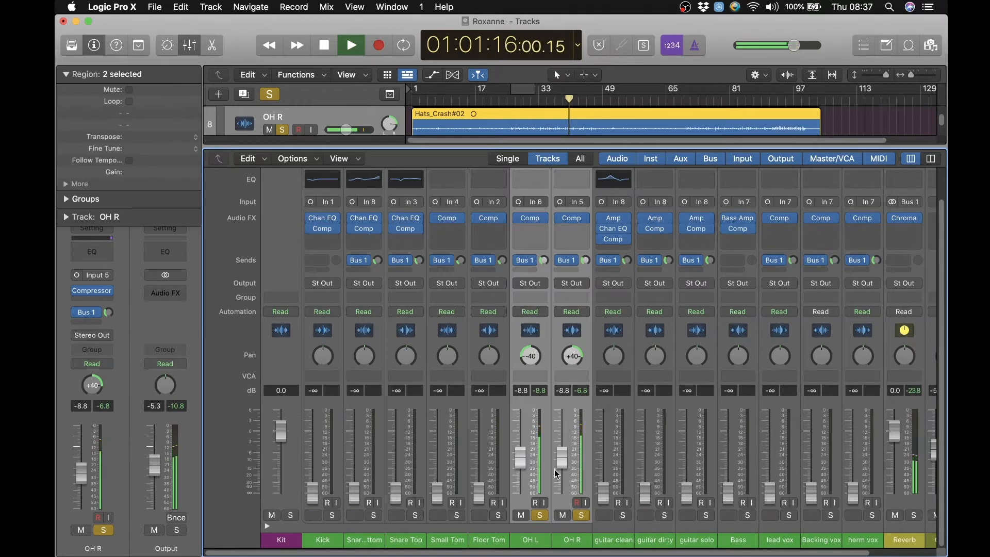
key(space)
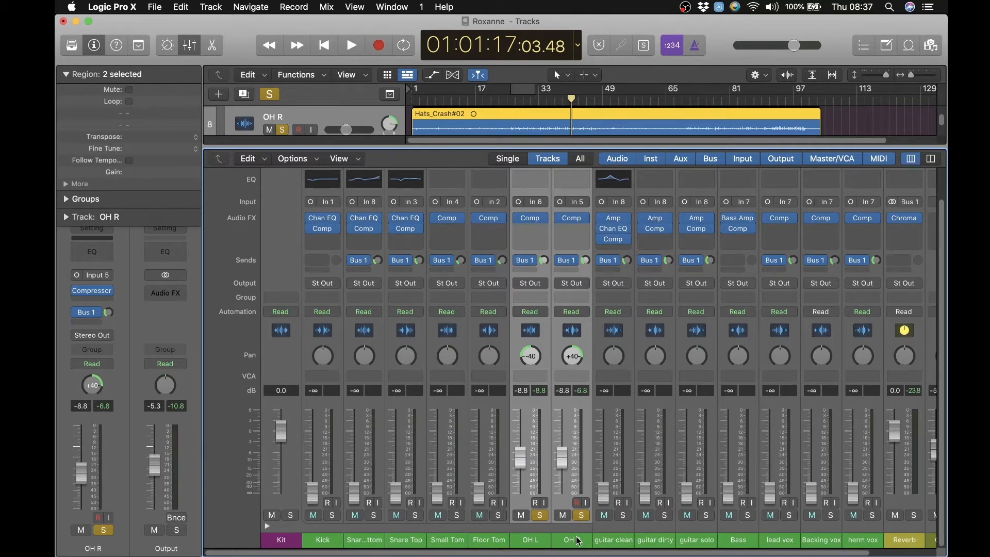
click(577, 489)
drag(562, 467, 562, 474)
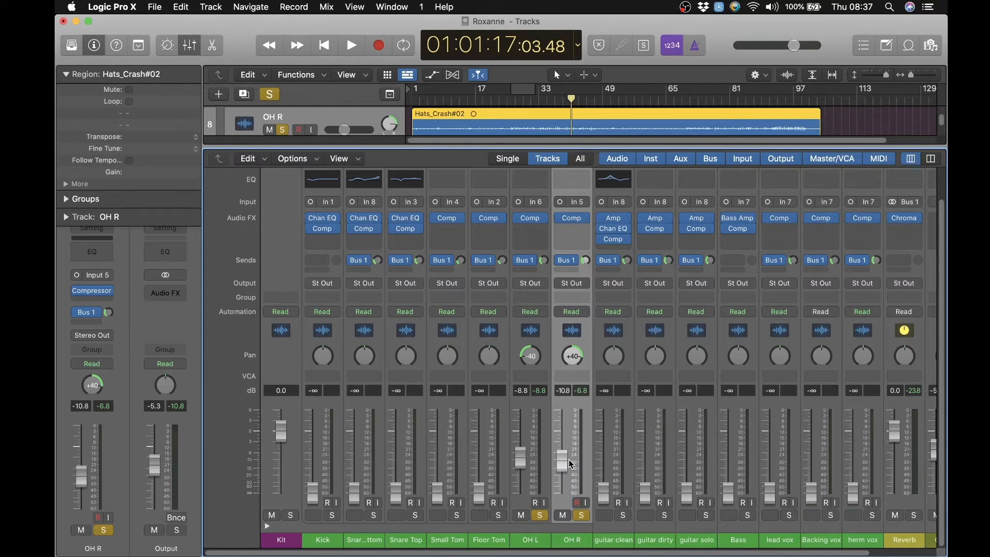
key(space)
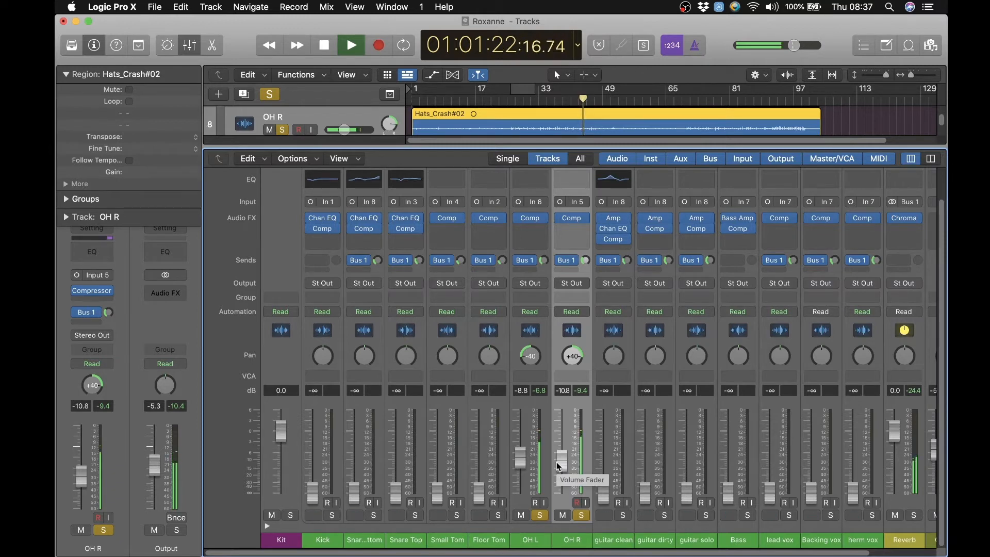
key(space)
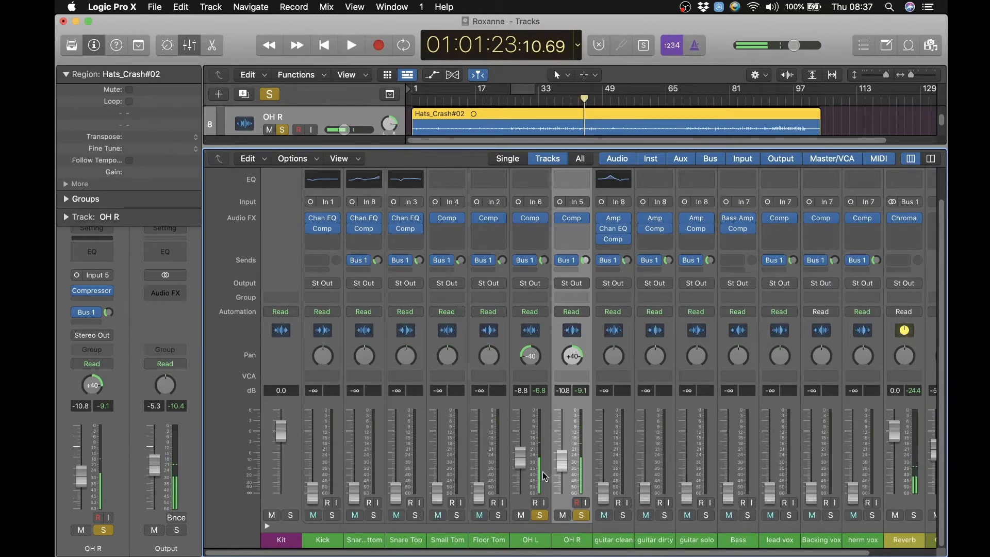
click(539, 515)
click(582, 515)
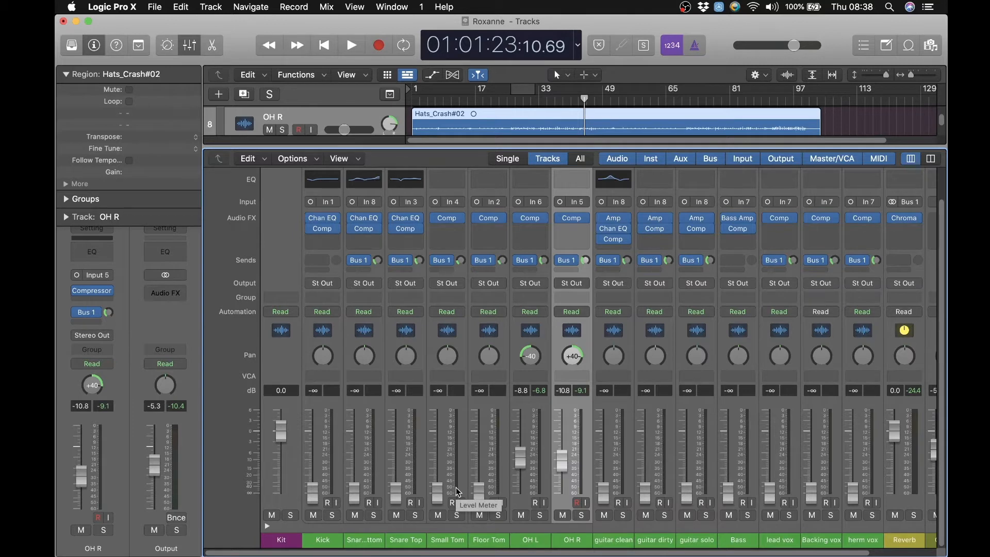
Step: During playback, raise the Kick fader to -10.6 dB, Snare Bottom to -28.0 dB and Snare Top to -19.5 dB
key(space)
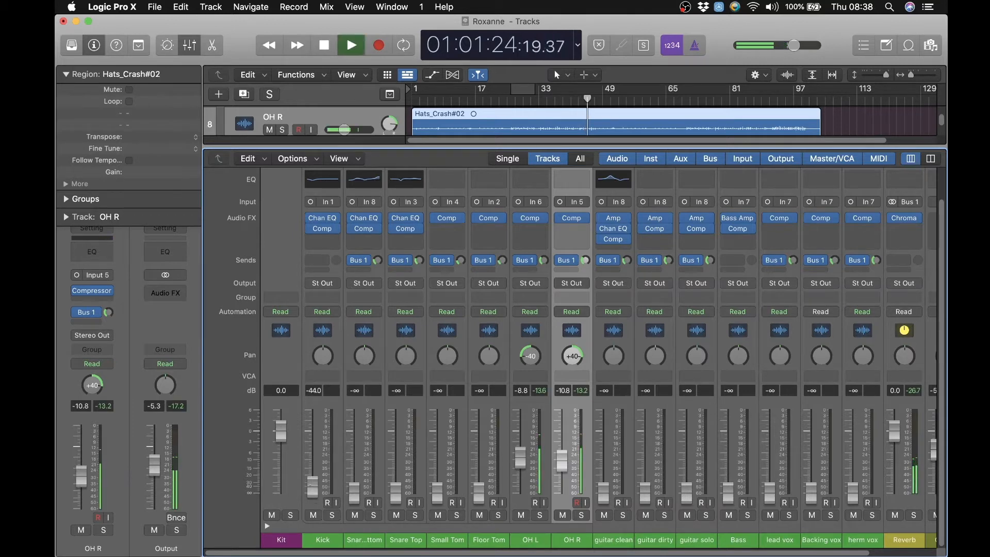
drag(312, 492, 312, 460)
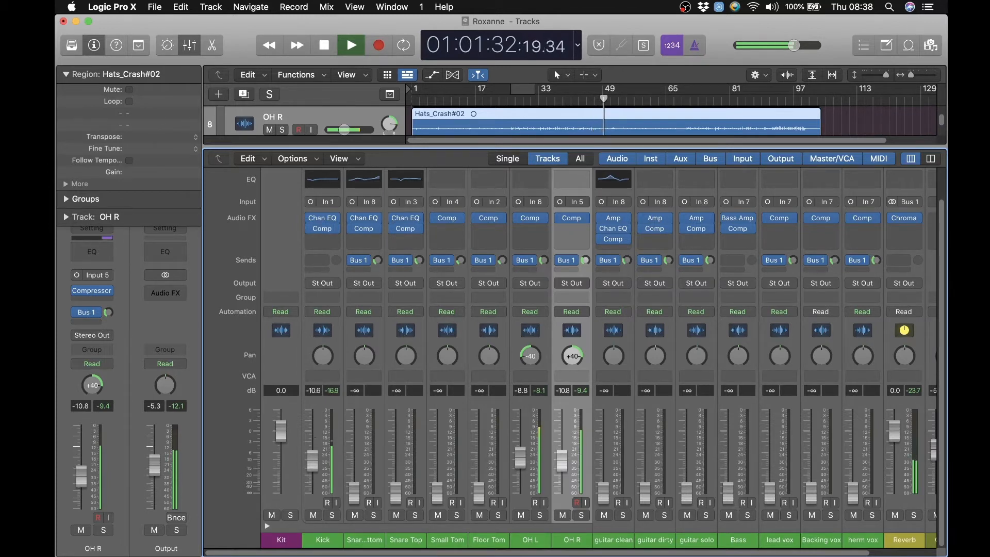
drag(355, 494, 397, 475)
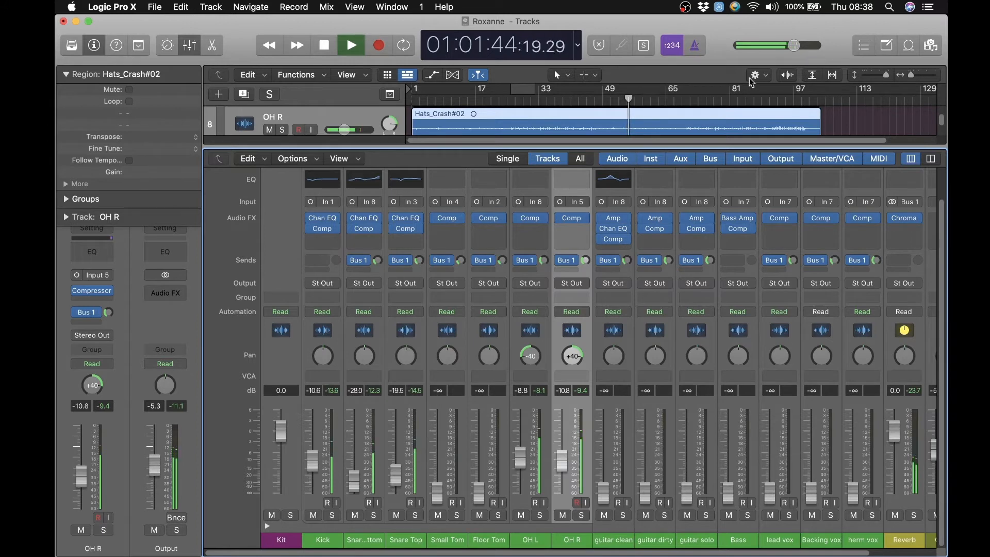
Step: Play a passage near the song's end and bring up Small Tom to -13.8 dB and Floor Tom to -19.5 dB
click(767, 100)
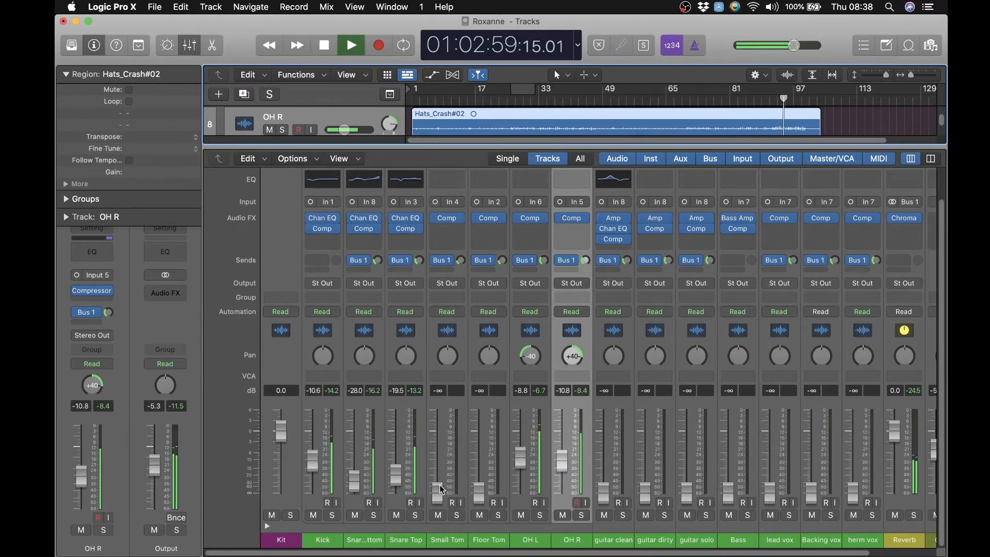
drag(437, 492, 437, 462)
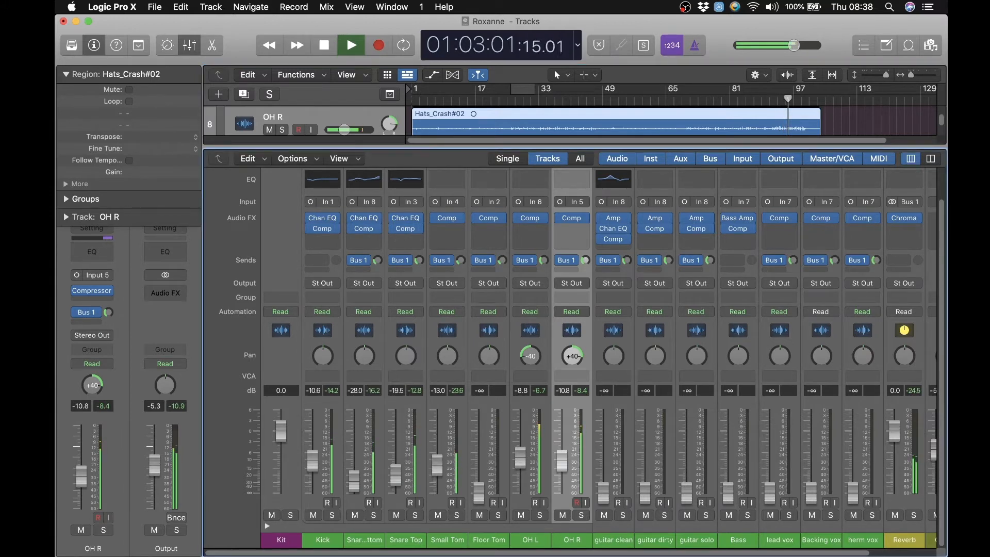
drag(478, 493, 479, 468)
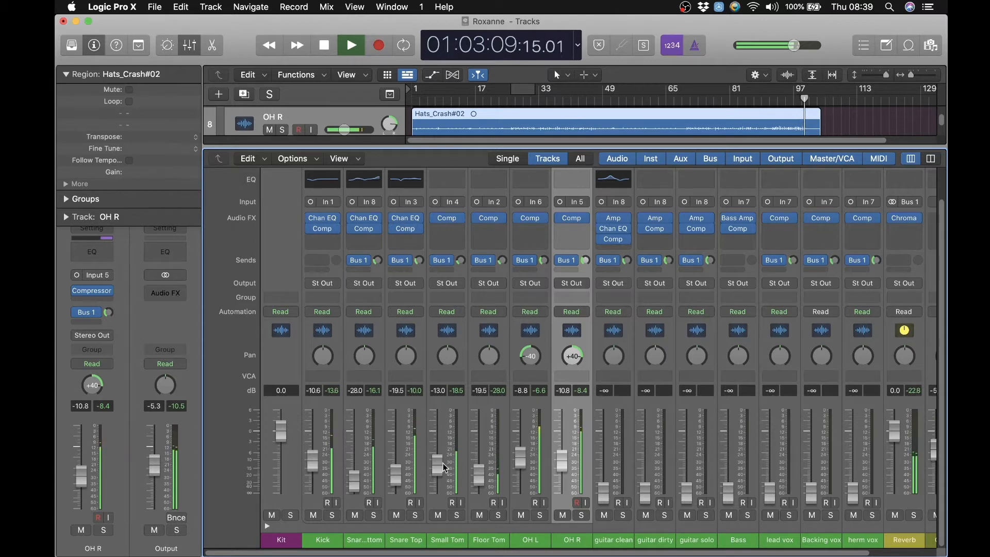
drag(442, 467, 443, 470)
key(space)
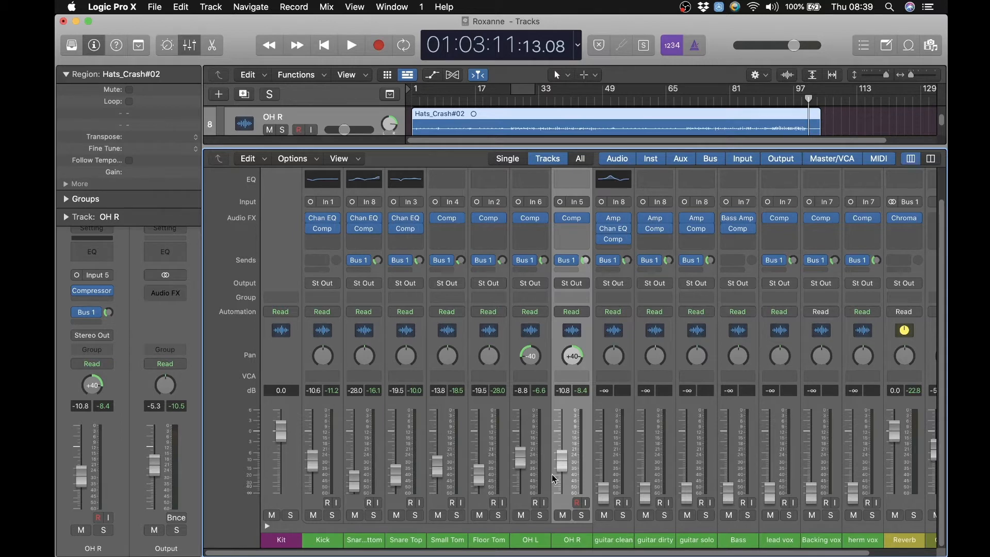
Step: Play the song from the beginning and balance the Bass fader against the drums at -13.4 dB
scroll(553, 474, right, 2)
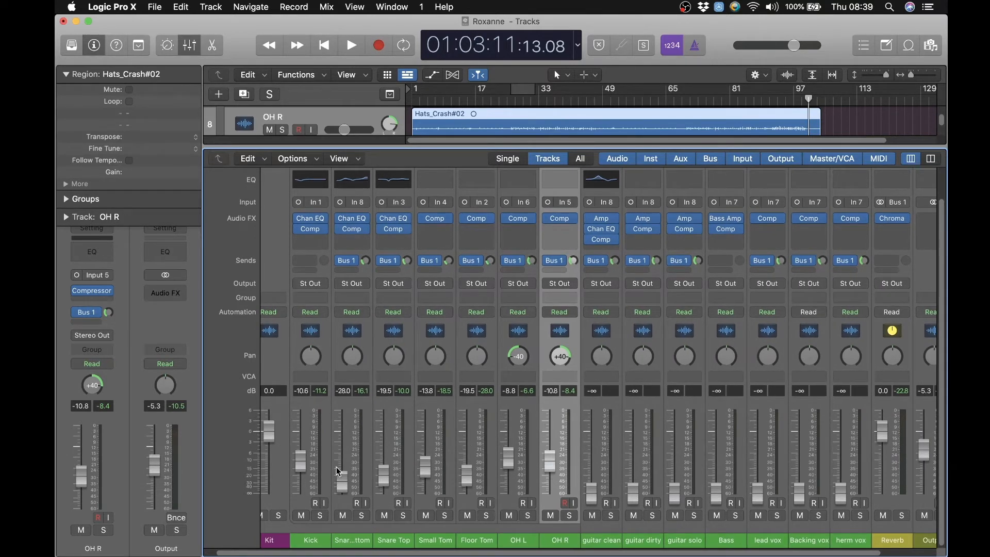
scroll(346, 472, left, 2)
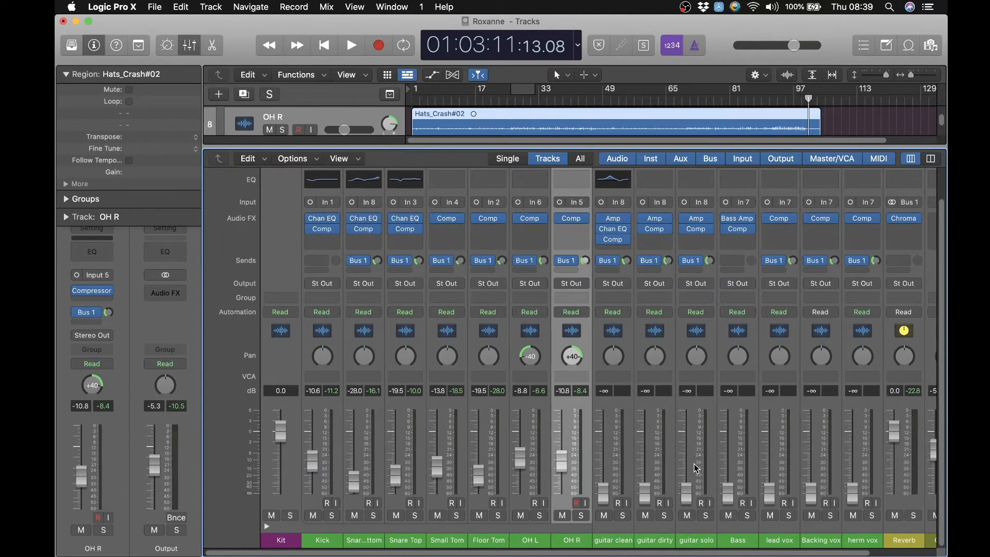
key(Return)
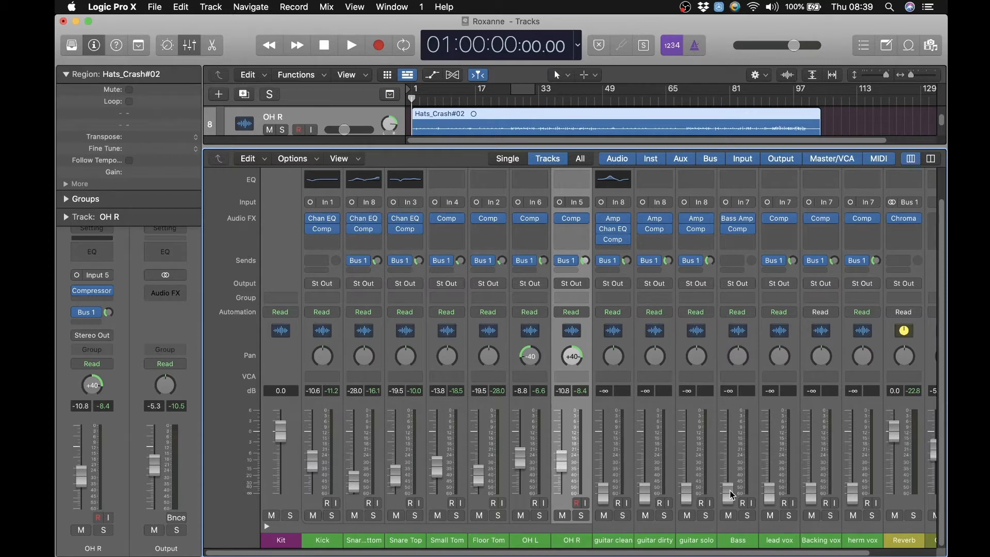
key(space)
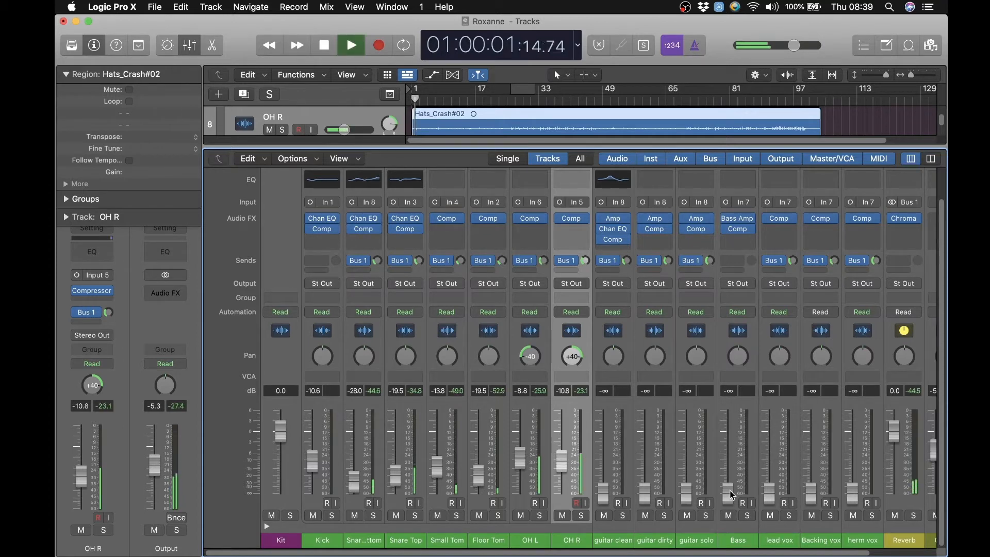
drag(732, 496, 727, 468)
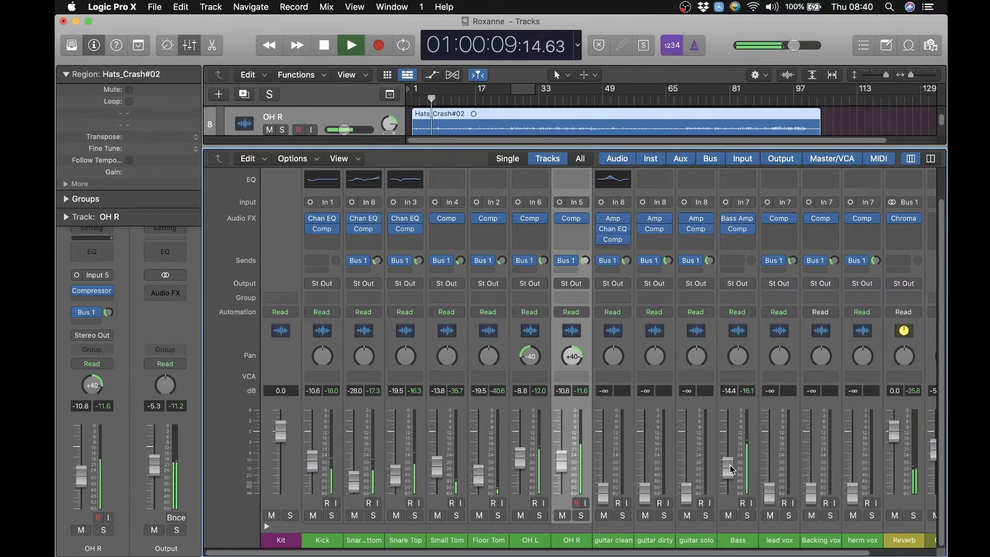
drag(732, 469, 732, 463)
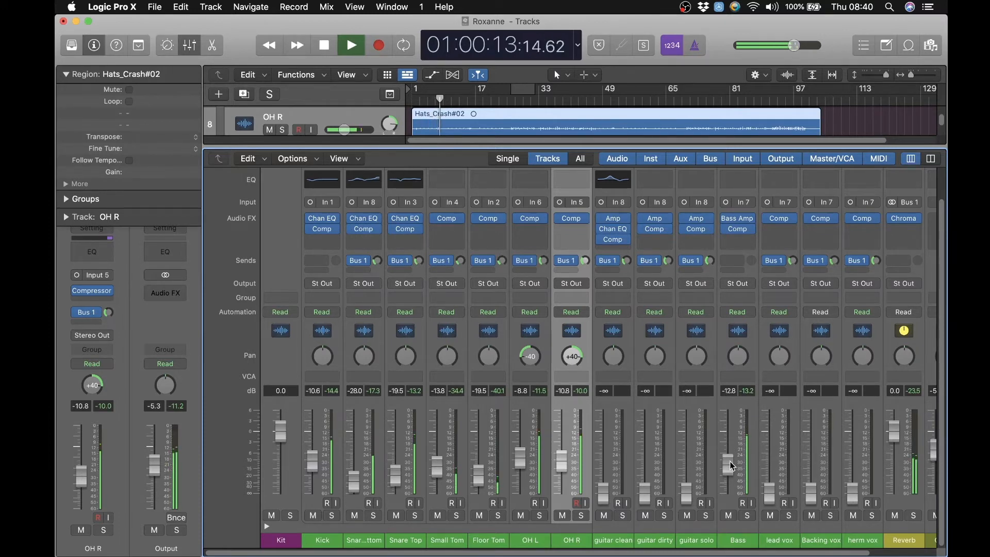
drag(730, 462, 731, 461)
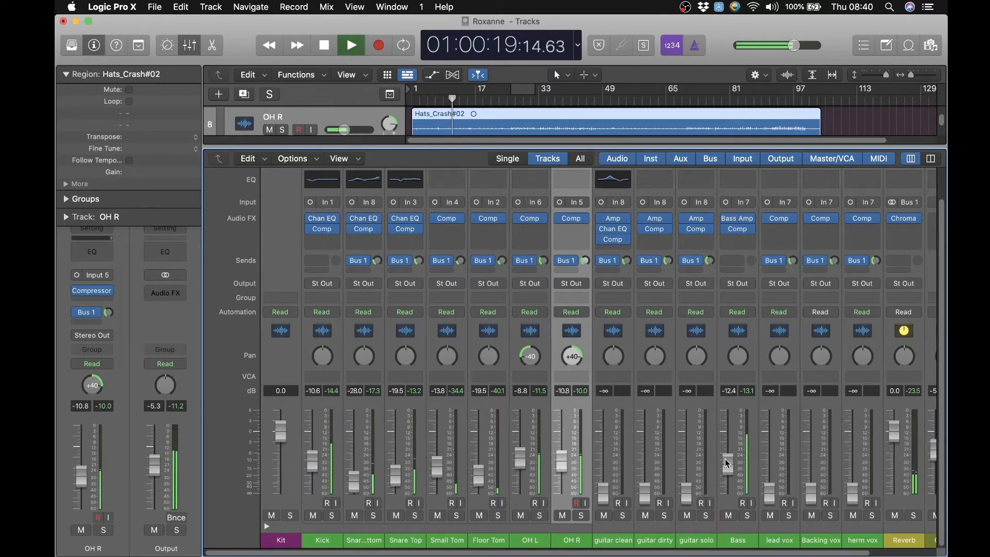
drag(728, 462, 726, 465)
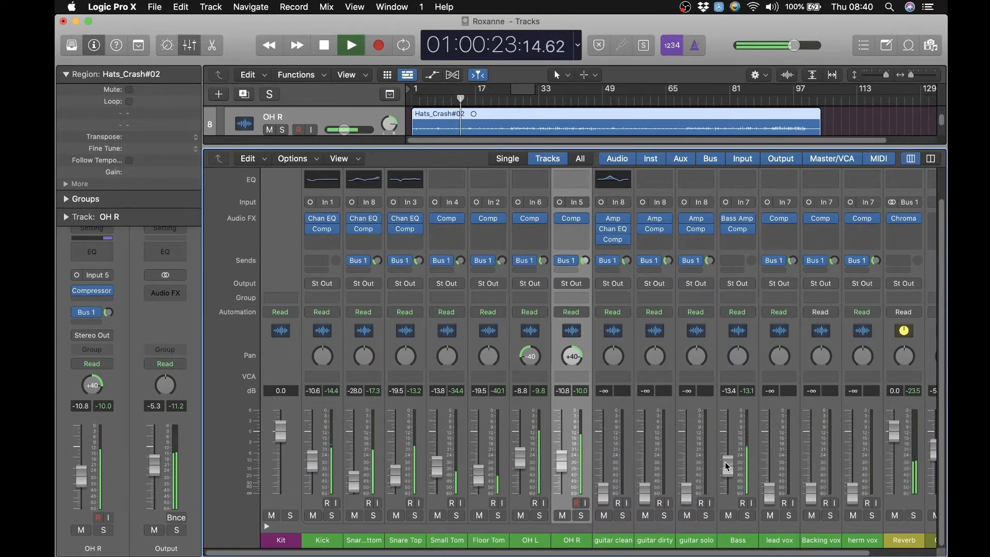
key(space)
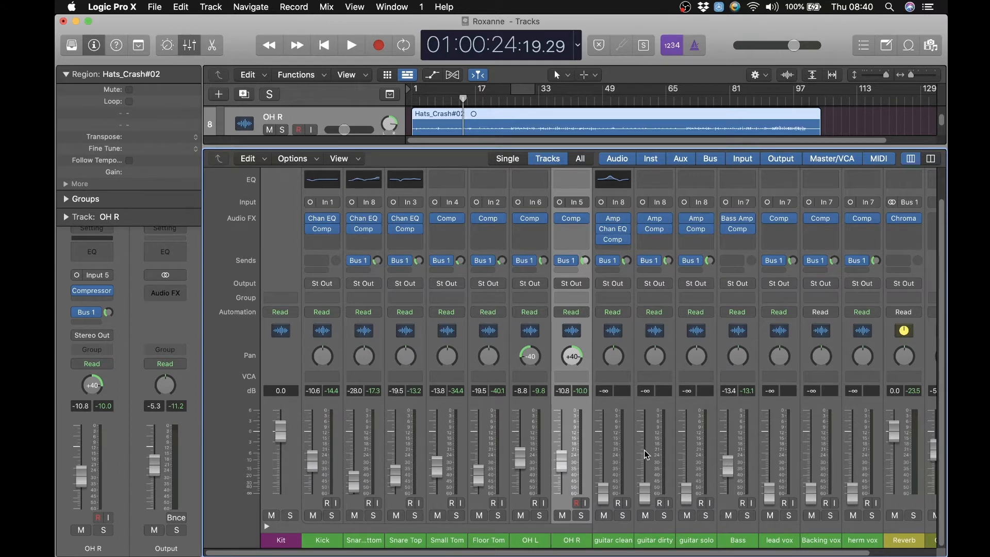
Step: Play from early in the song and raise the guitar clean fader to -13.6 dB
drag(463, 99, 426, 99)
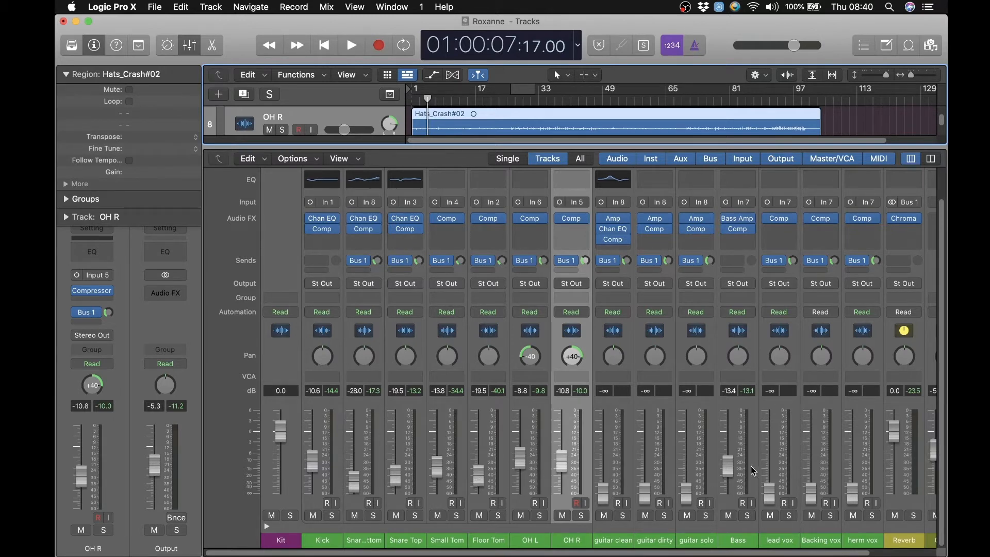
key(space)
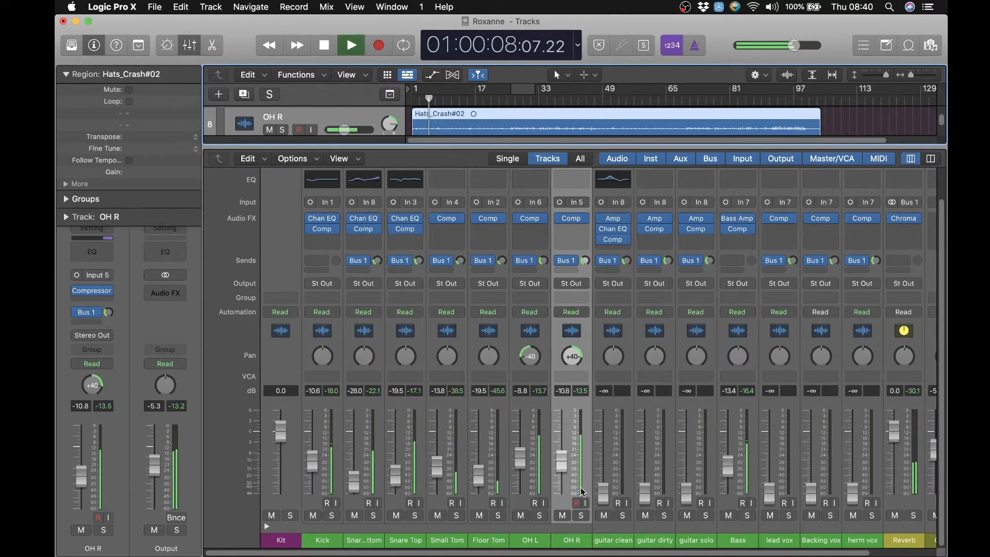
drag(610, 497, 606, 463)
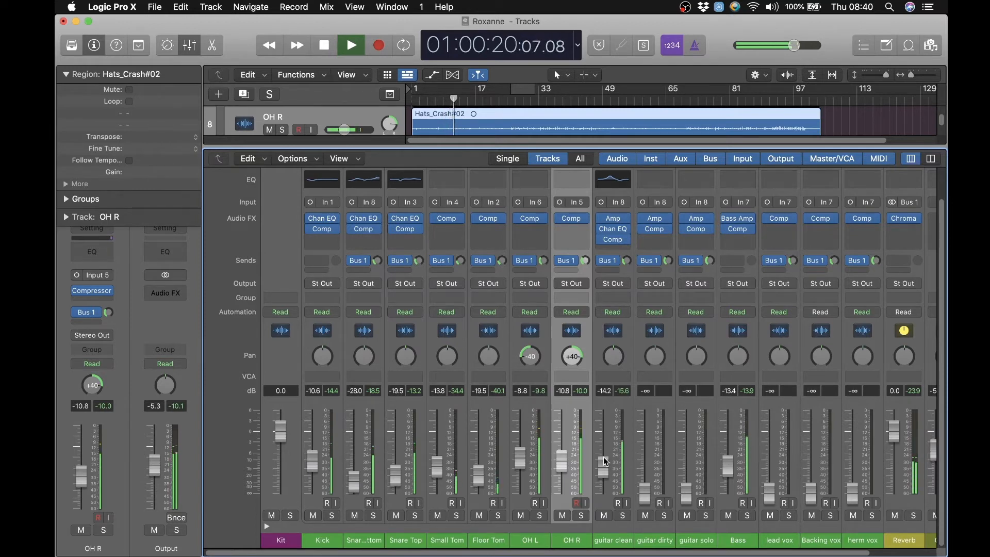
drag(604, 459, 606, 459)
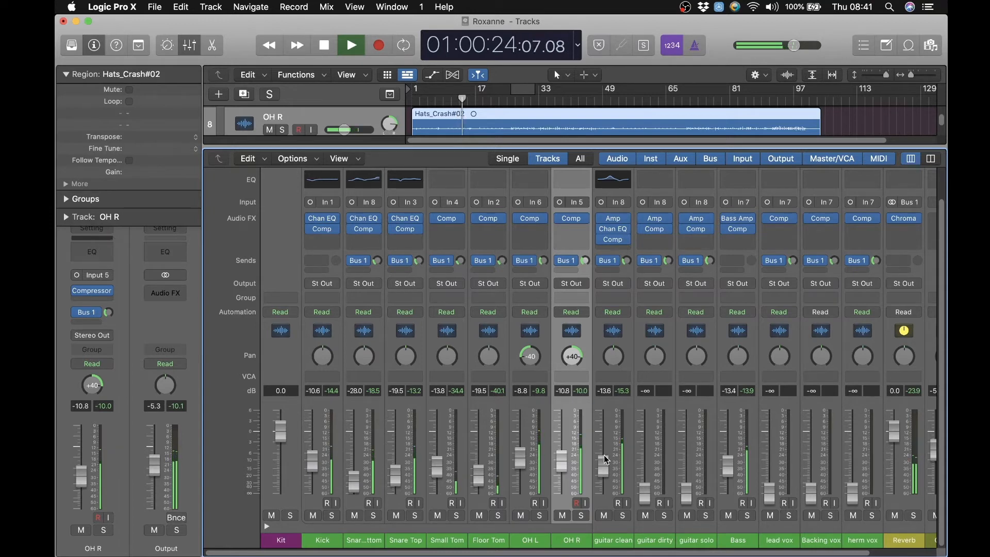
key(space)
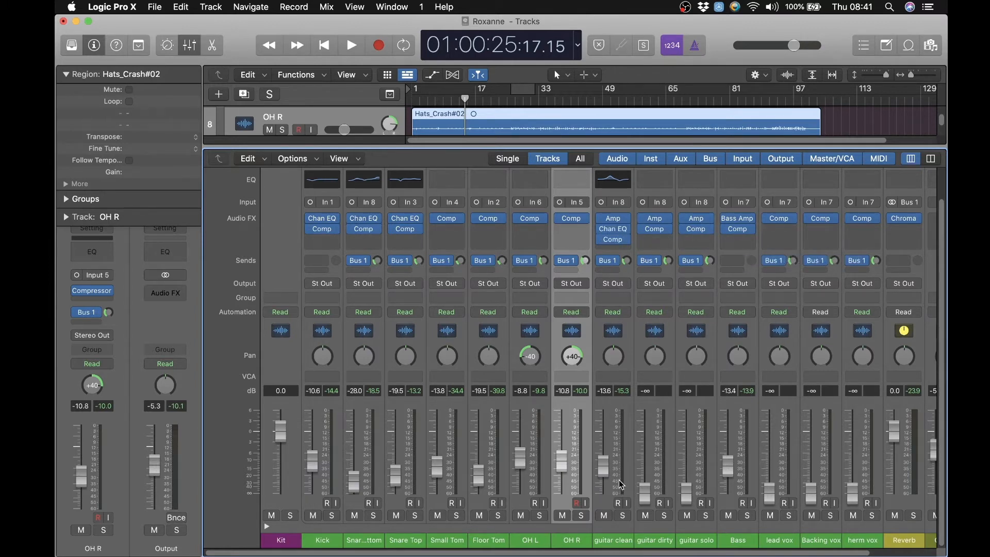
Step: Play from where the guitar dirty part enters and raise the guitar dirty fader to -8.4 dB
click(507, 99)
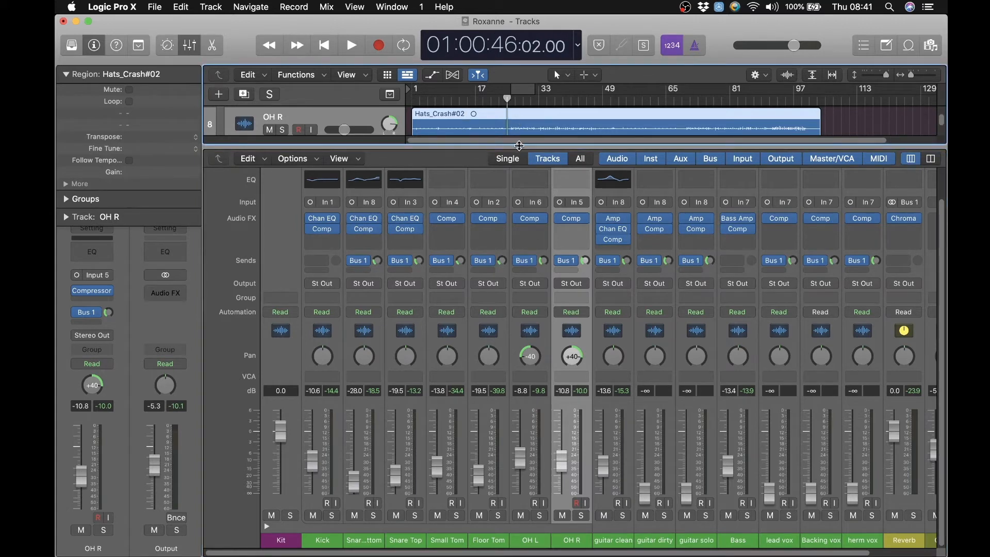
drag(518, 145, 546, 332)
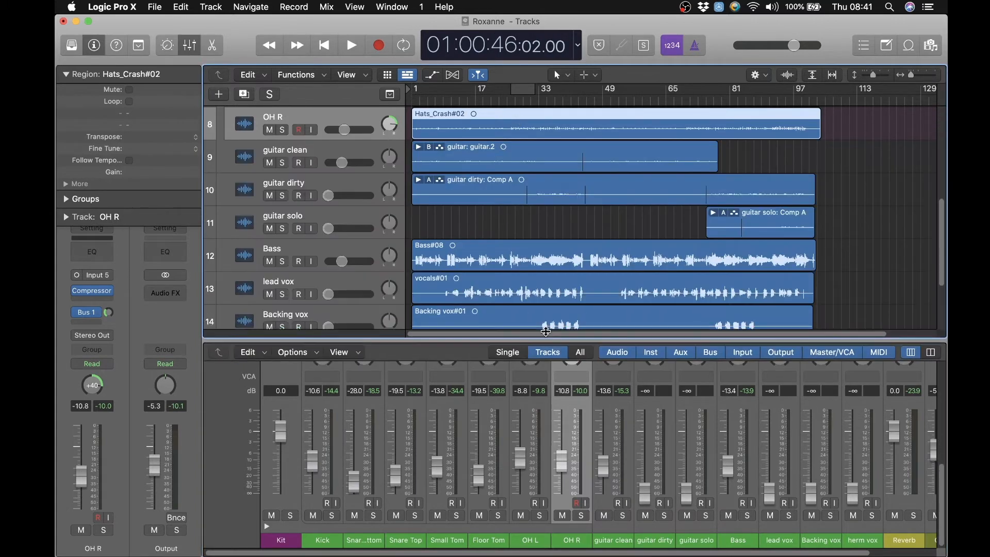
click(527, 99)
drag(528, 99, 537, 119)
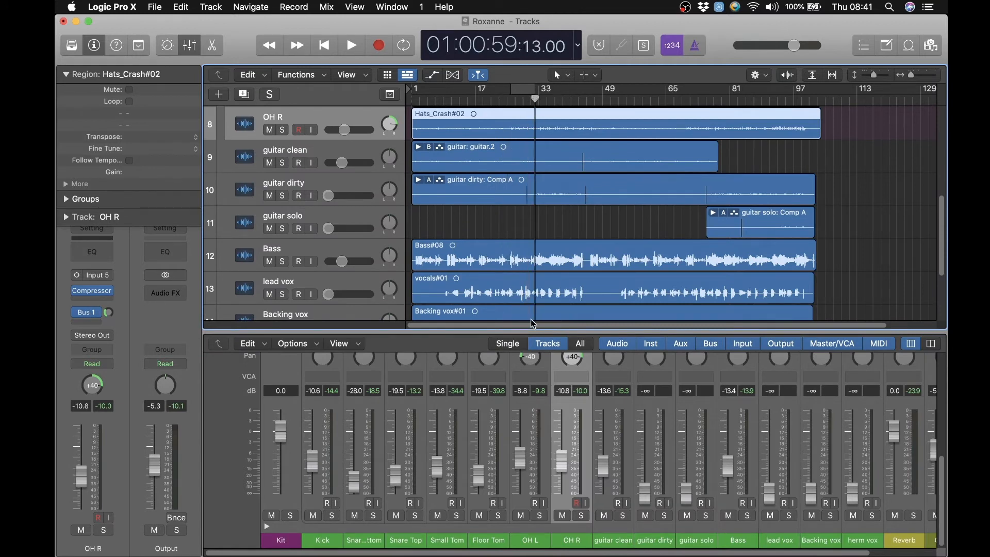
drag(530, 330, 527, 119)
key(space)
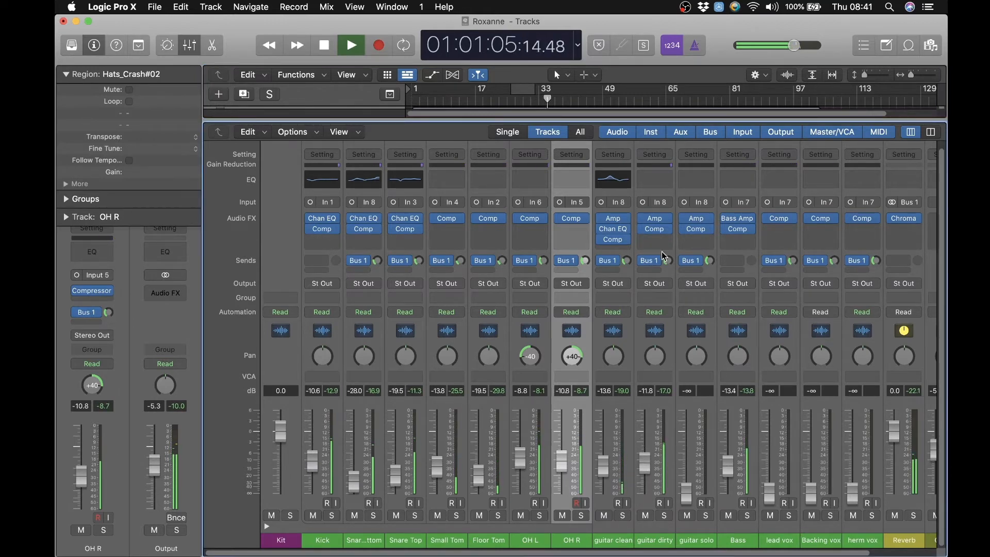
mouse_move(666, 261)
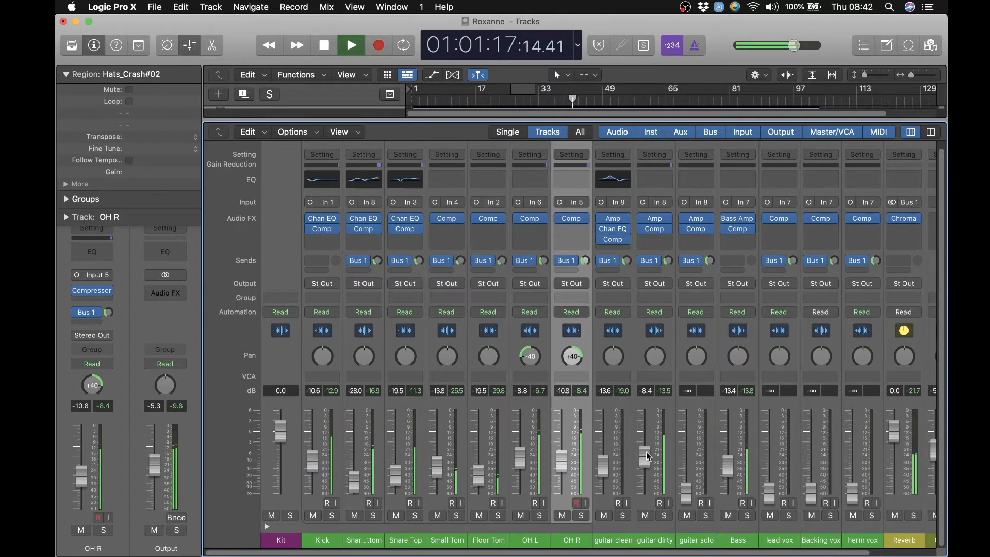
key(space)
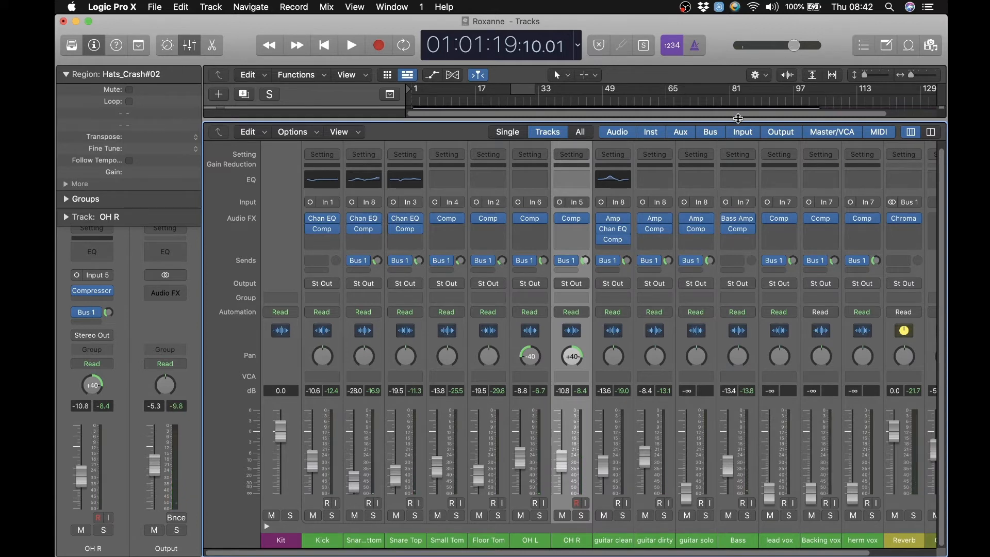
Step: Play the transition into the guitar dirty part and rebalance guitar clean to -11.2 dB and guitar dirty to -8.0 dB
drag(738, 118, 739, 301)
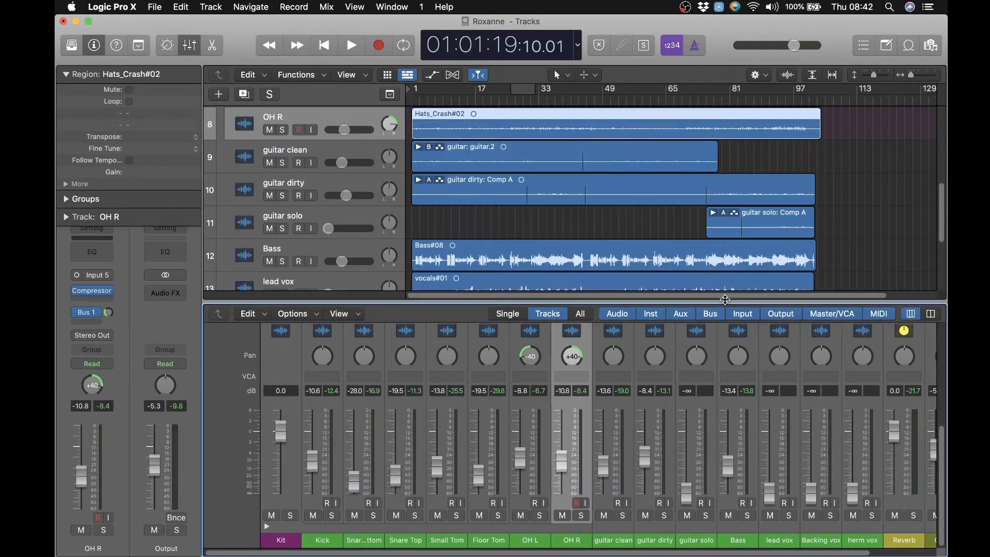
click(530, 102)
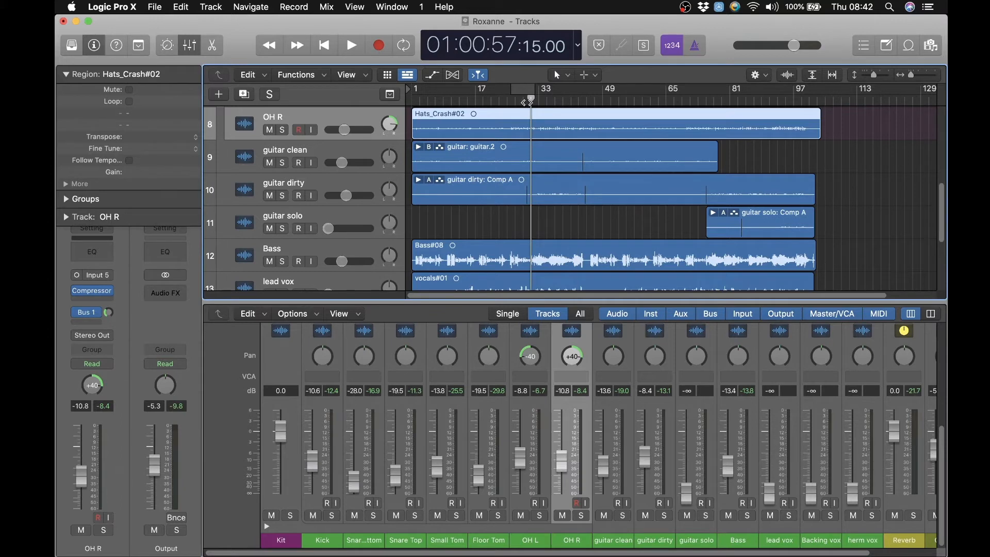
drag(531, 102, 527, 103)
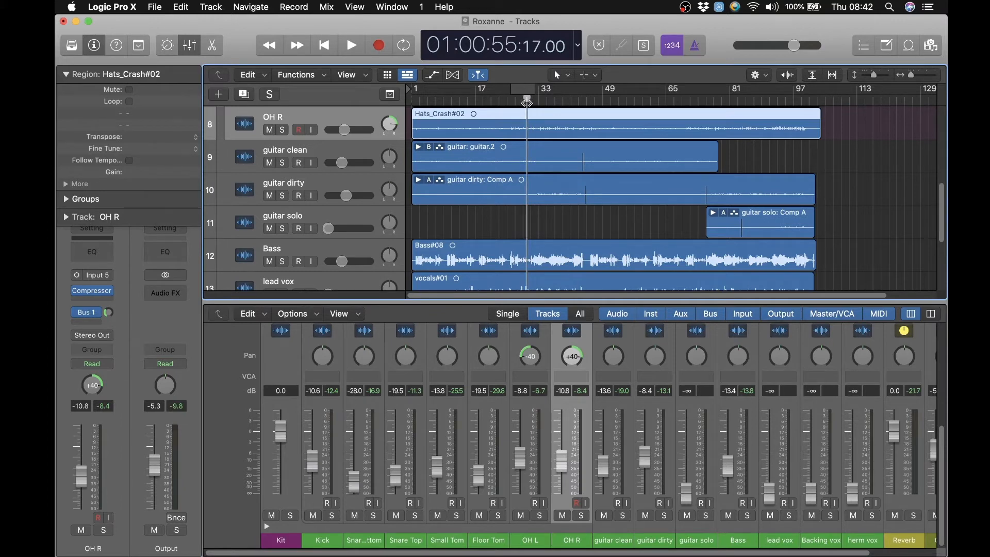
key(space)
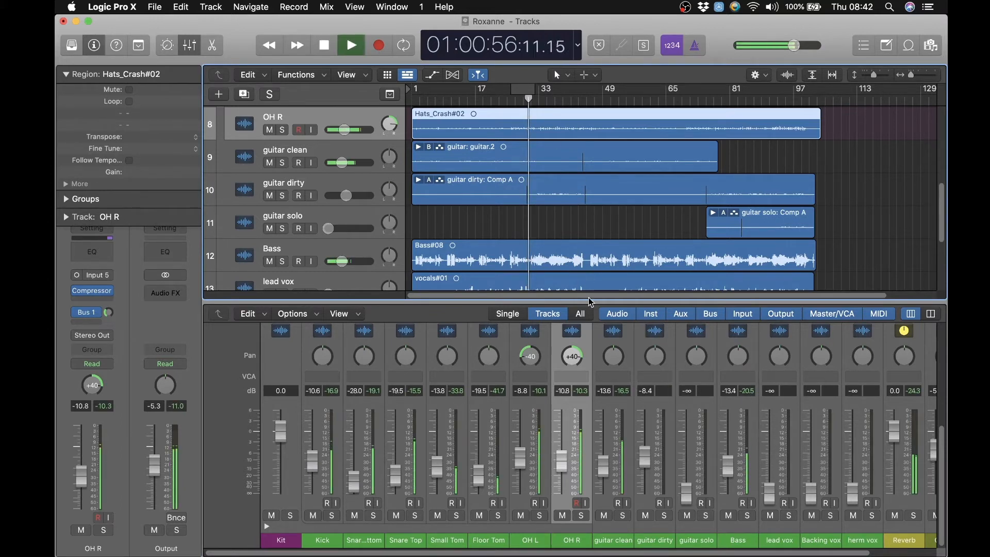
drag(587, 302, 585, 266)
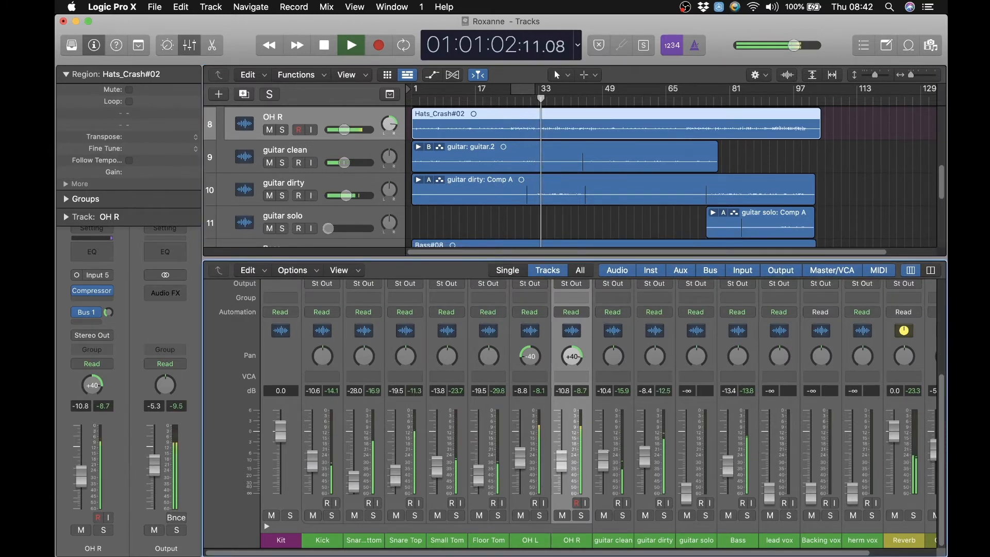
click(527, 103)
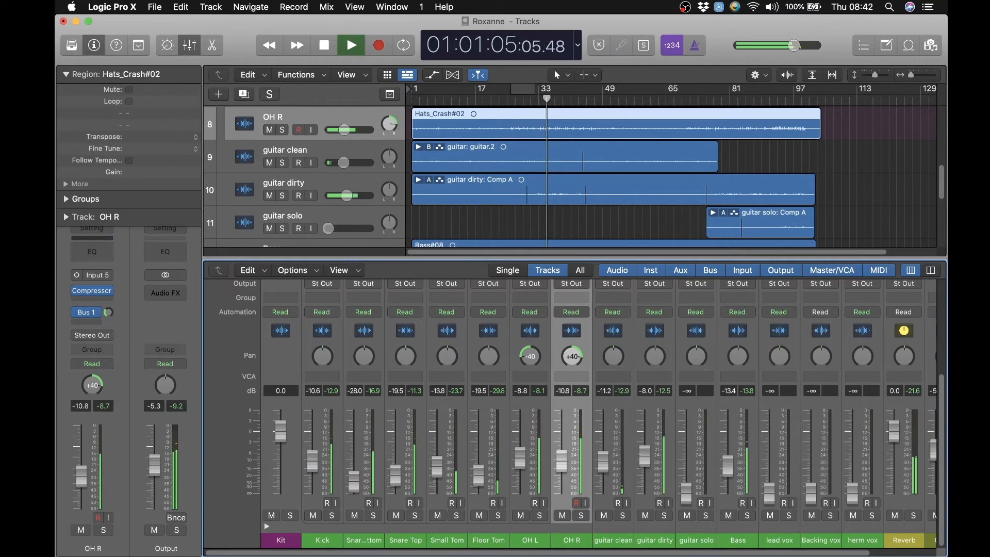
key(space)
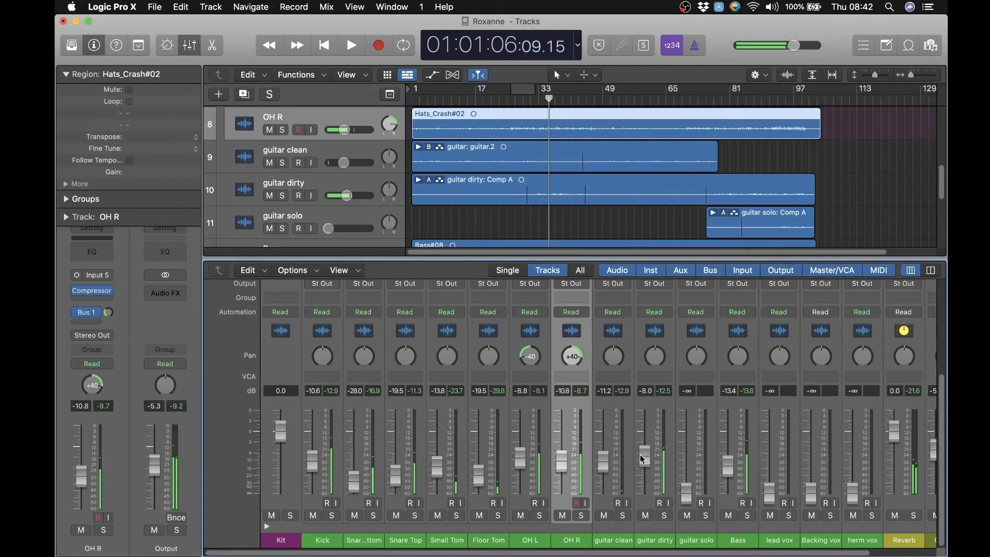
Step: Play the guitar solo passage near the song's end, replay it, and balance the guitar solo fader at -9.6 dB
click(773, 101)
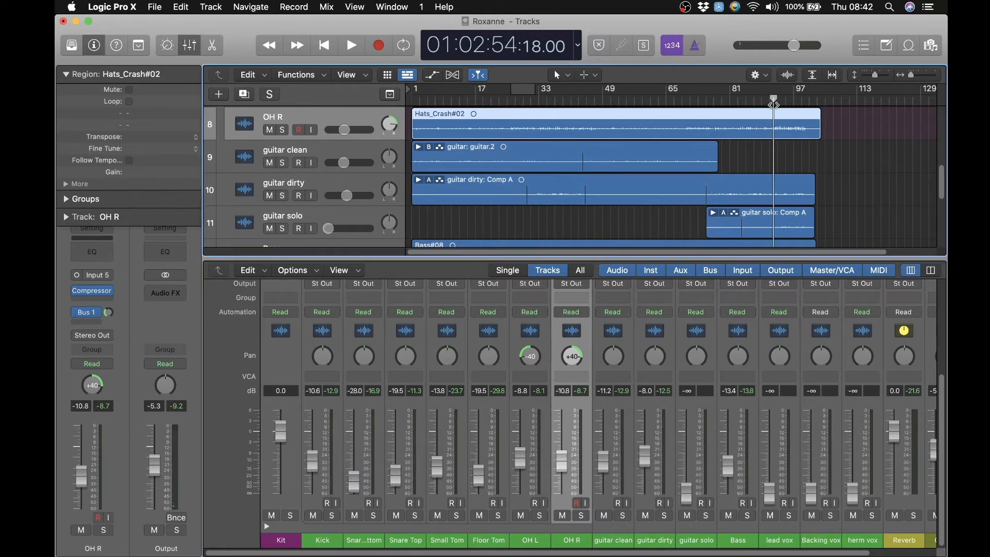
click(783, 101)
key(space)
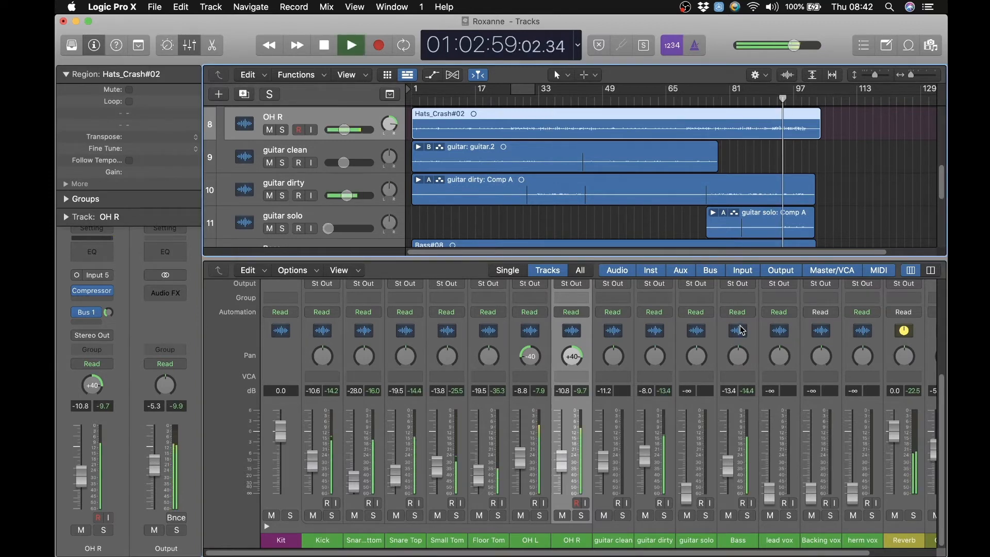
drag(686, 494, 686, 459)
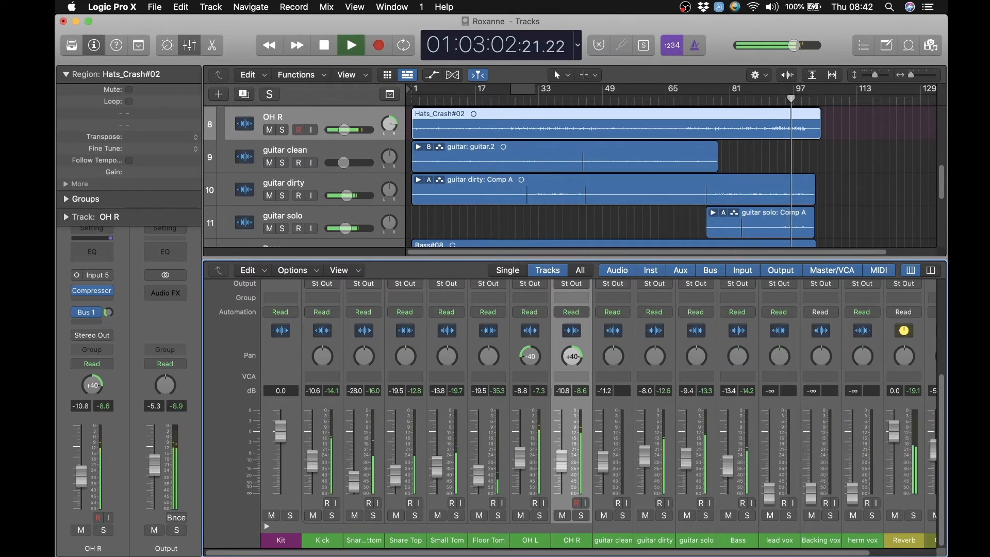
click(594, 204)
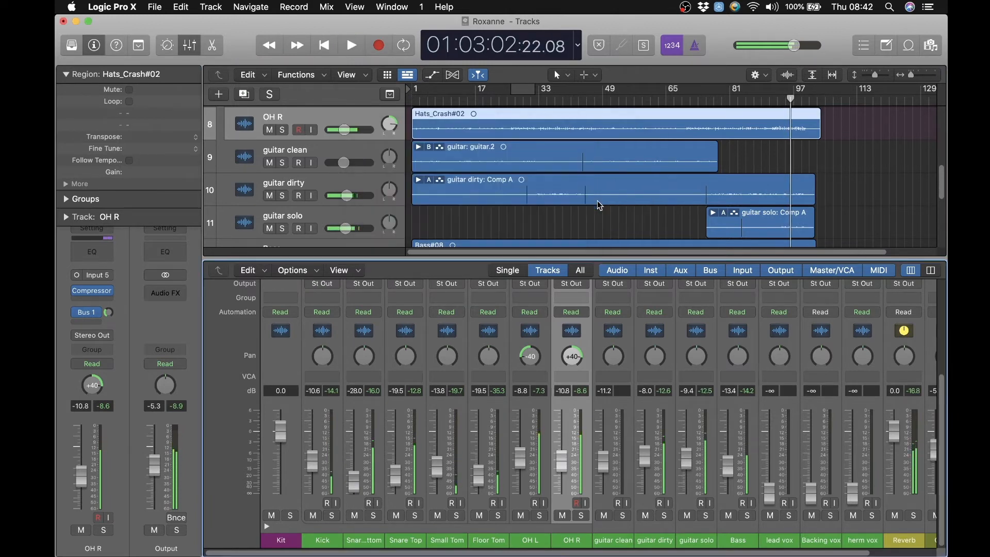
drag(791, 98, 777, 98)
key(space)
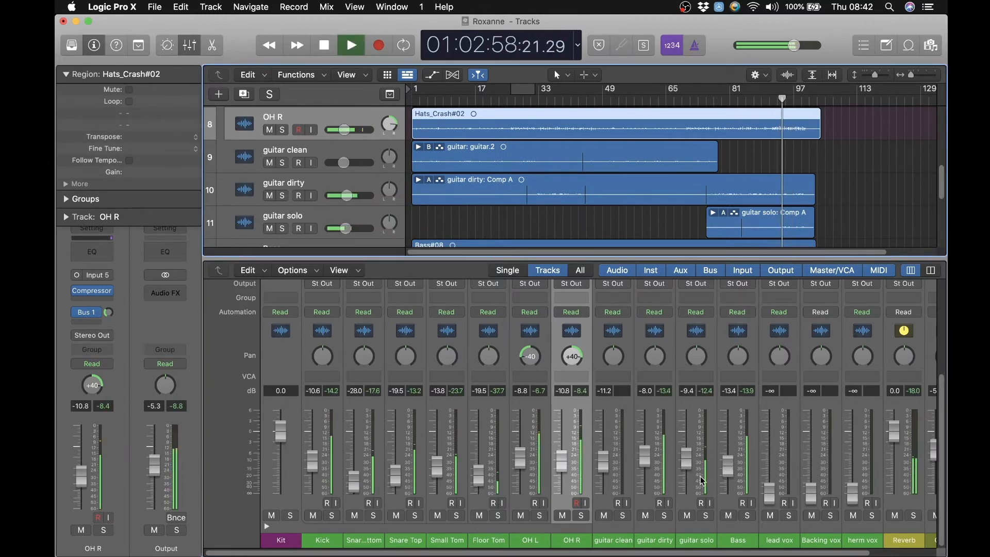
drag(686, 460, 687, 457)
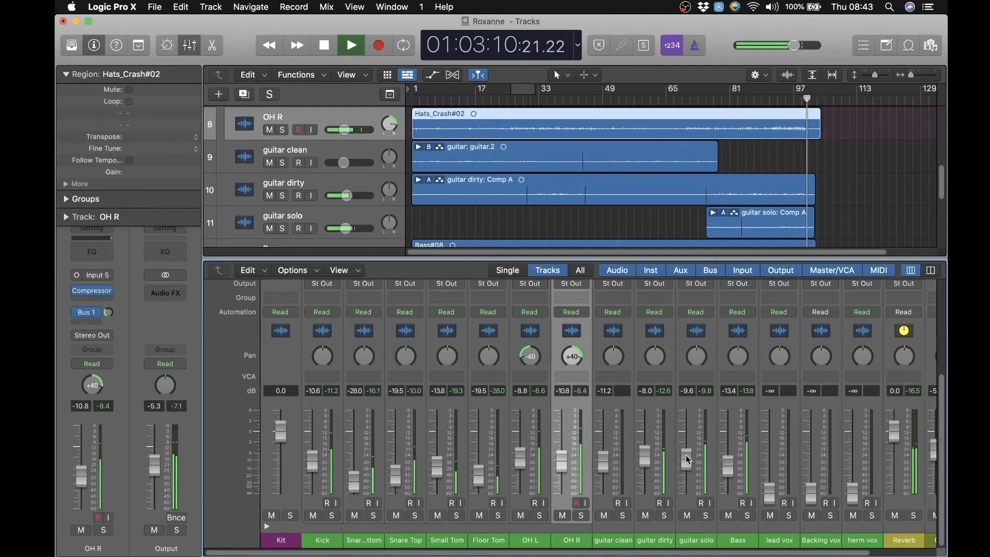
key(space)
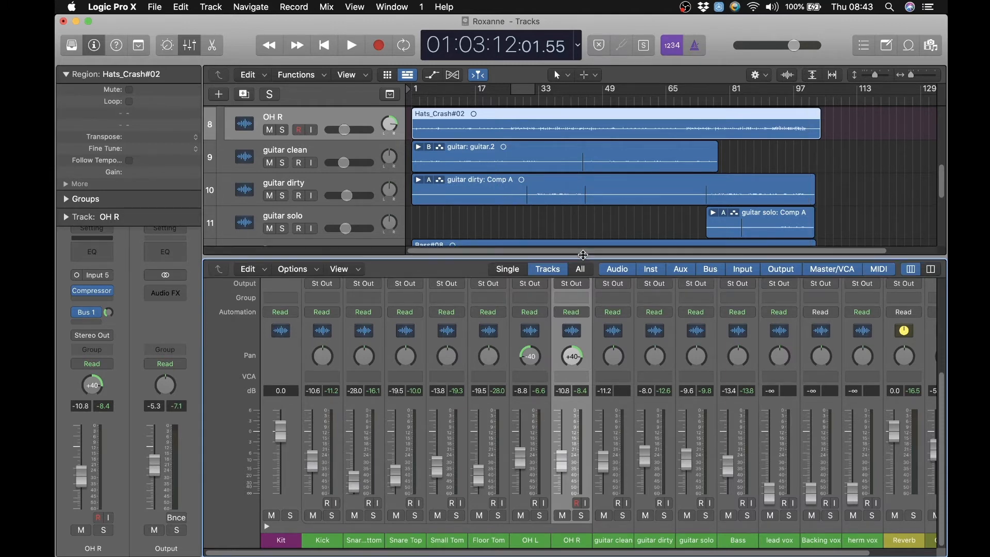
Step: Play from near the beginning of the song and balance the lead vox fader against the band at -8.2 dB
drag(585, 256, 602, 101)
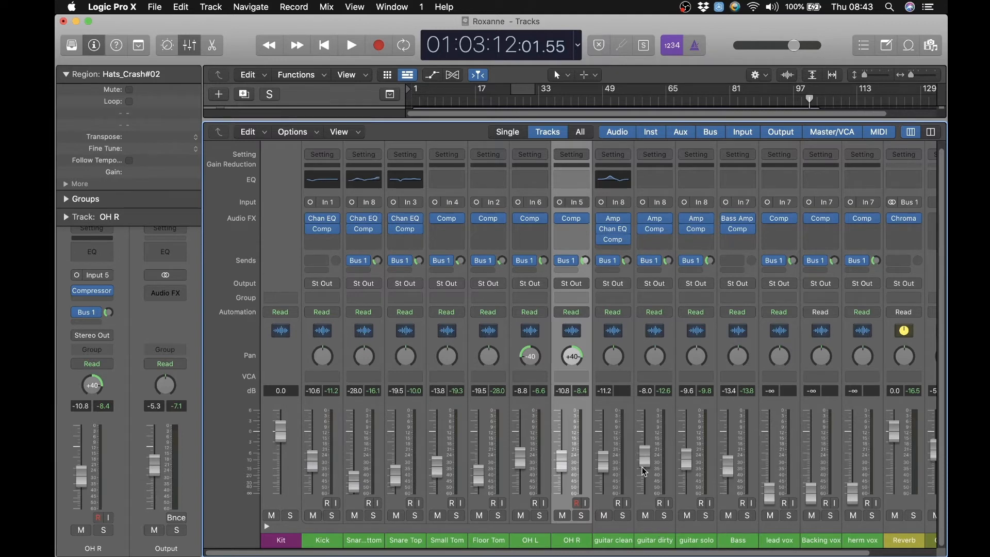
key(Return)
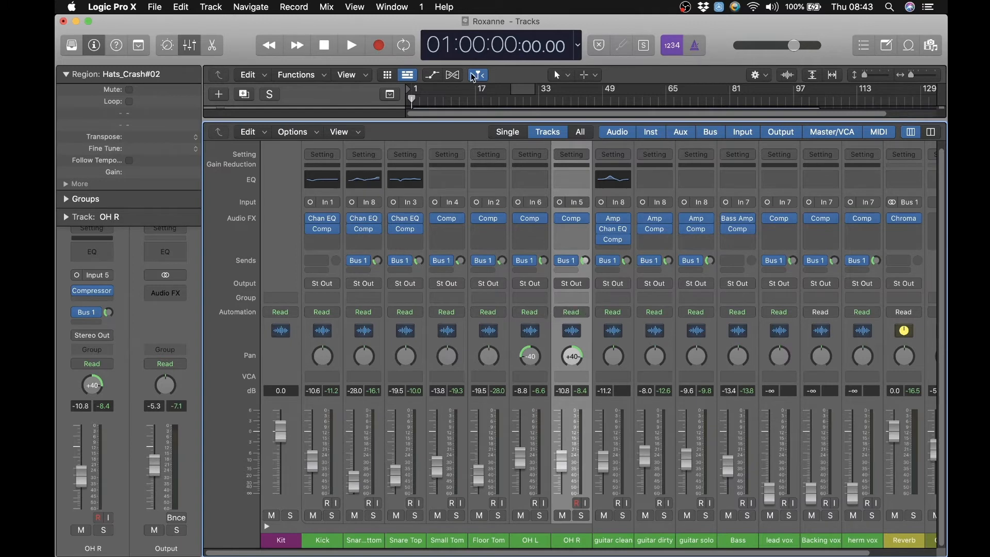
click(425, 98)
key(space)
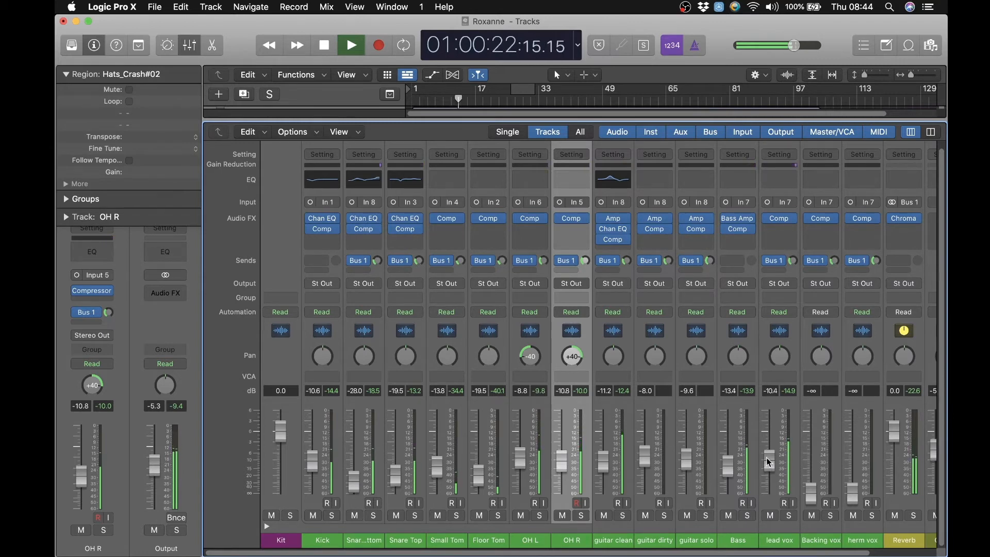
drag(769, 462, 769, 451)
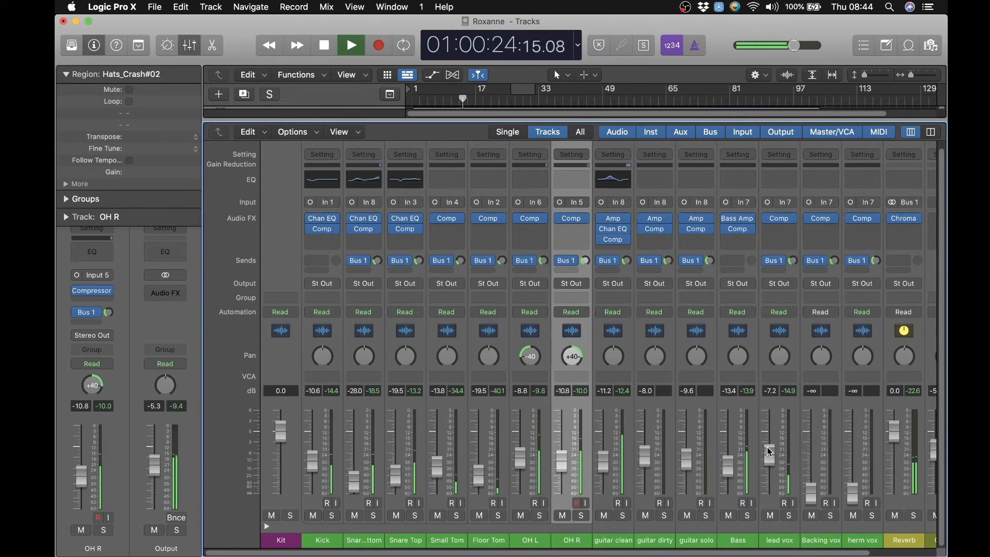
drag(769, 451, 768, 450)
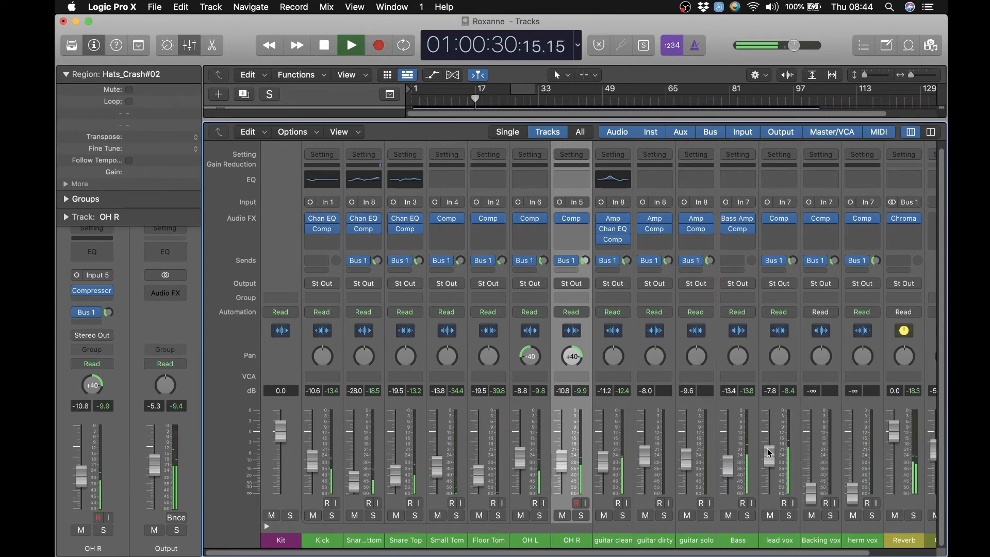
drag(769, 453, 769, 454)
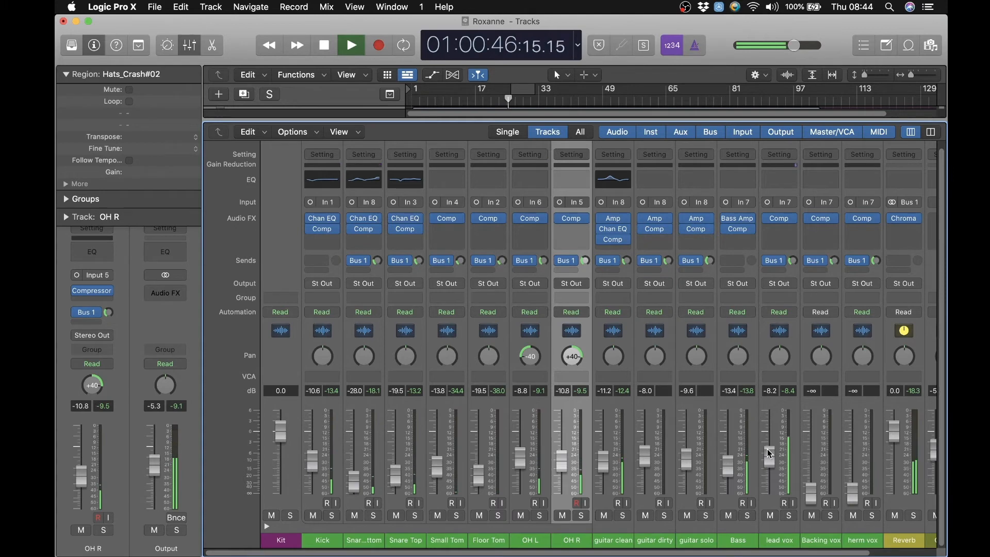
key(space)
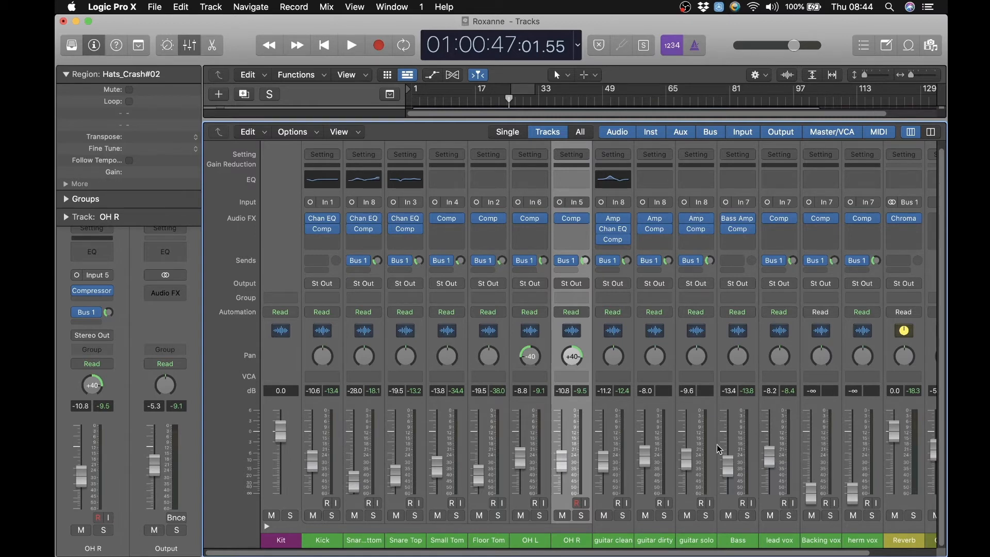
Step: Play from about bar 33, where the backing vocals enter, and balance the Backing vox fader at -10.0 dB
click(612, 530)
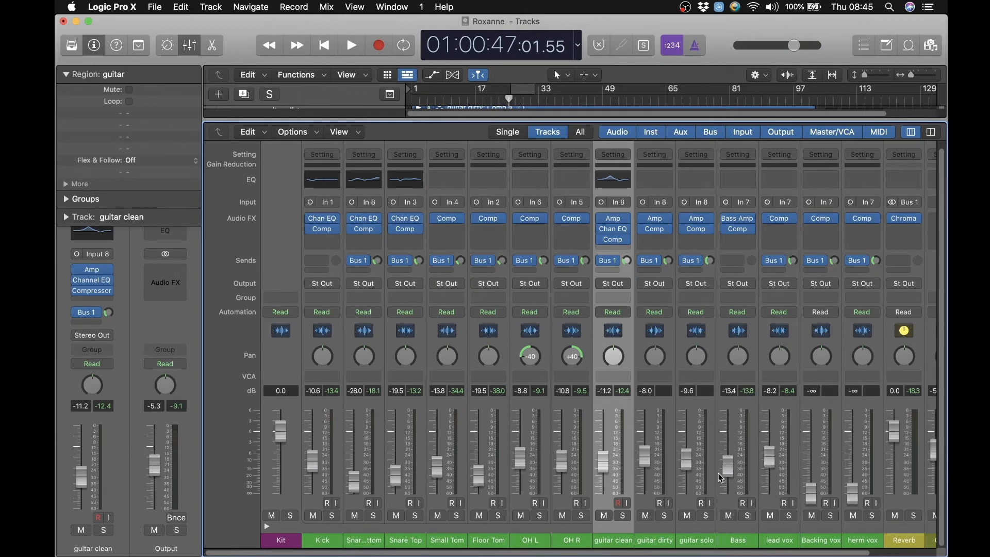
key(x)
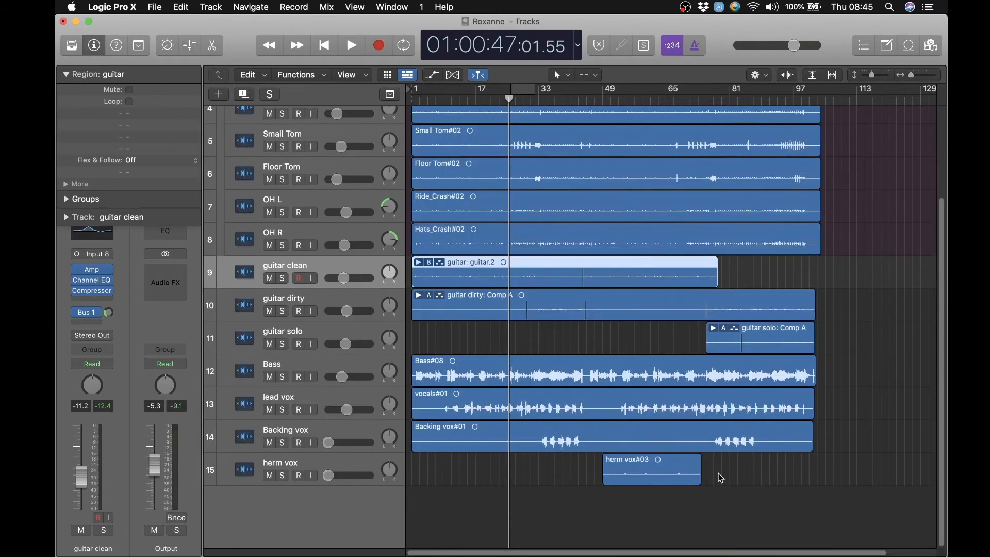
key(space)
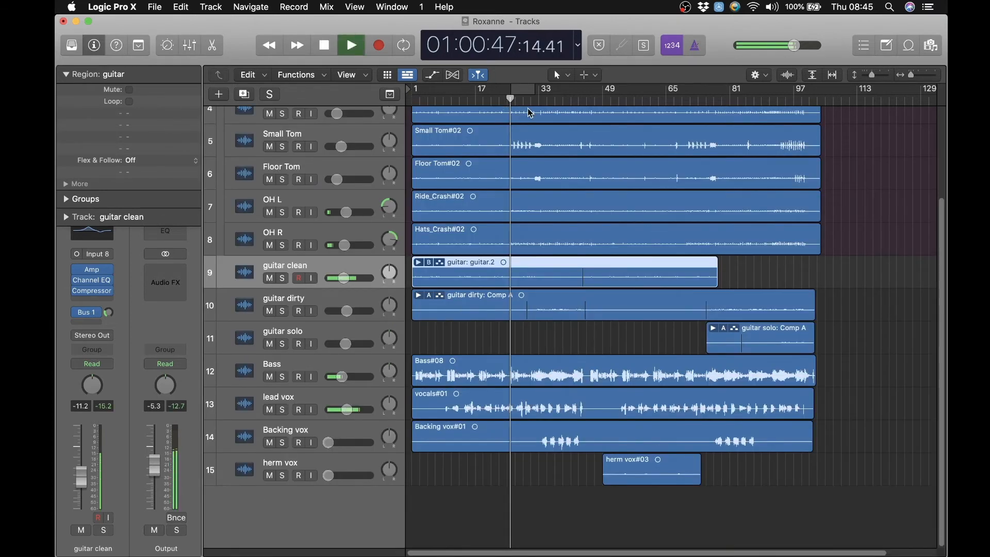
scroll(528, 108, up, 1)
click(546, 100)
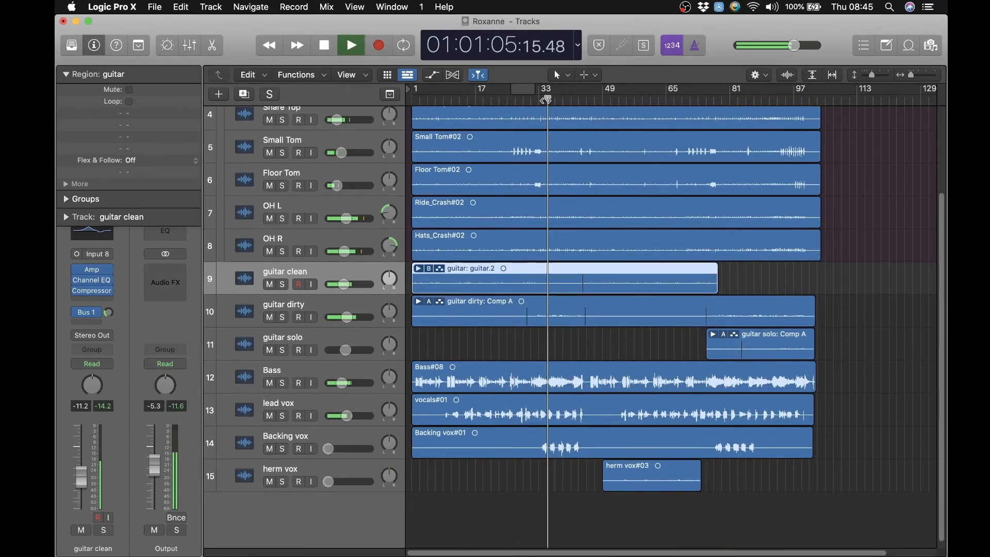
drag(328, 449, 348, 448)
key(x)
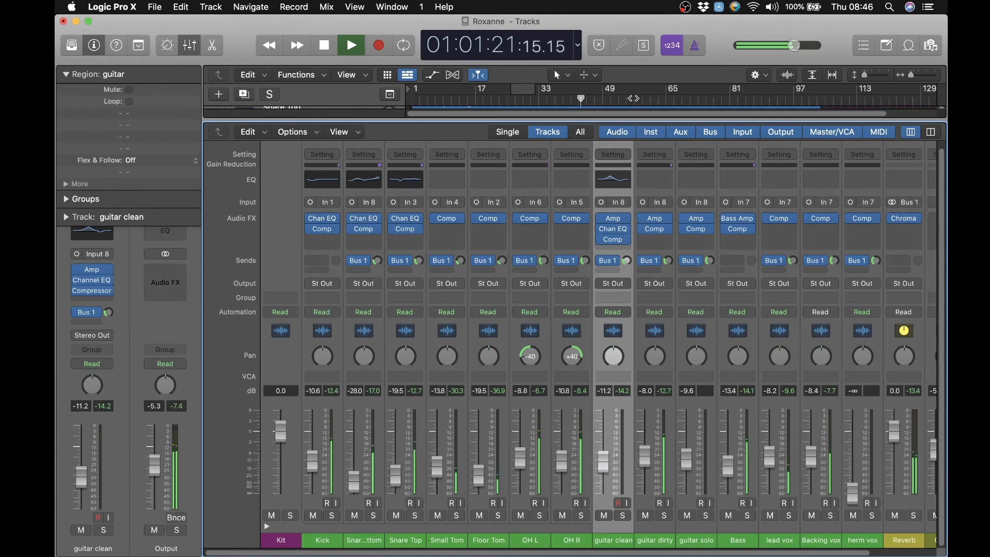
click(547, 100)
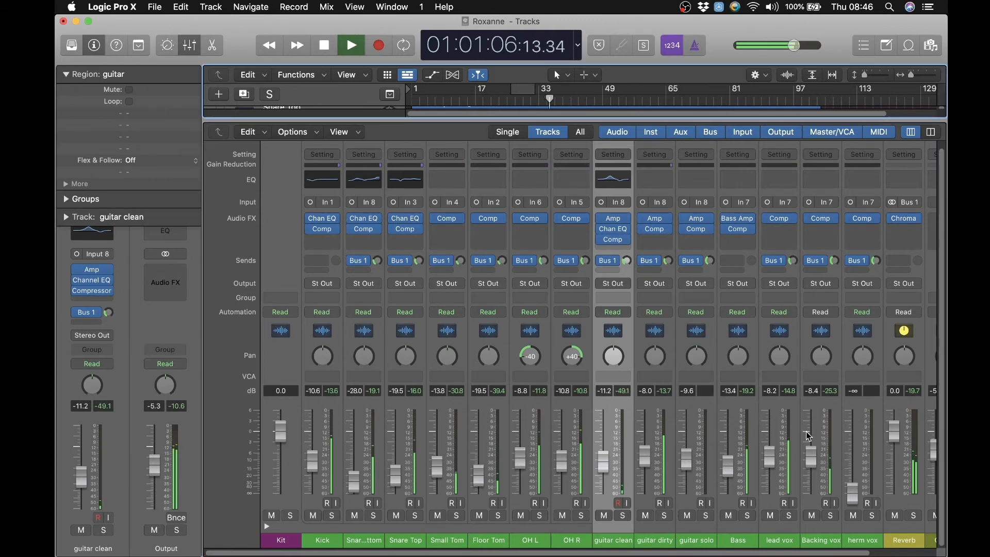
drag(810, 454, 810, 456)
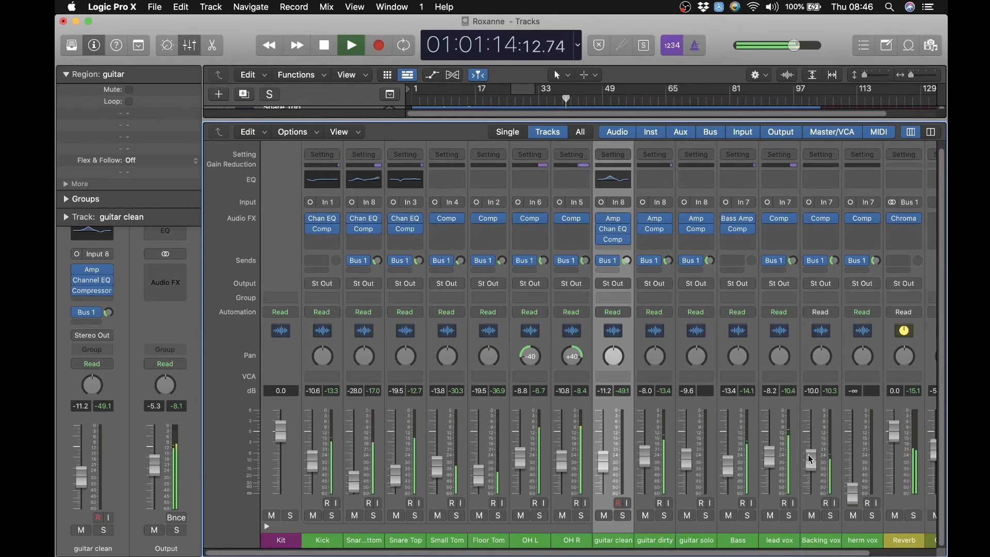
key(x)
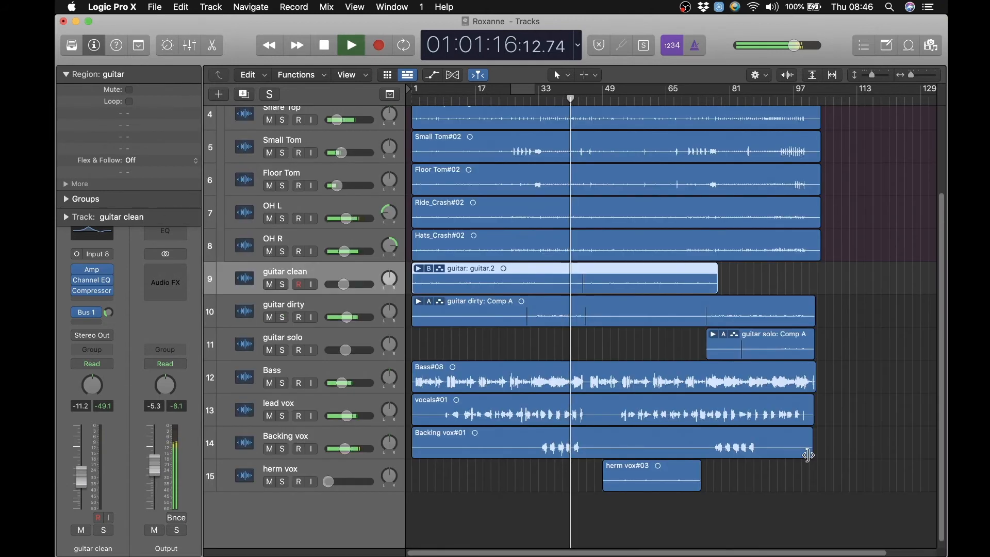
key(space)
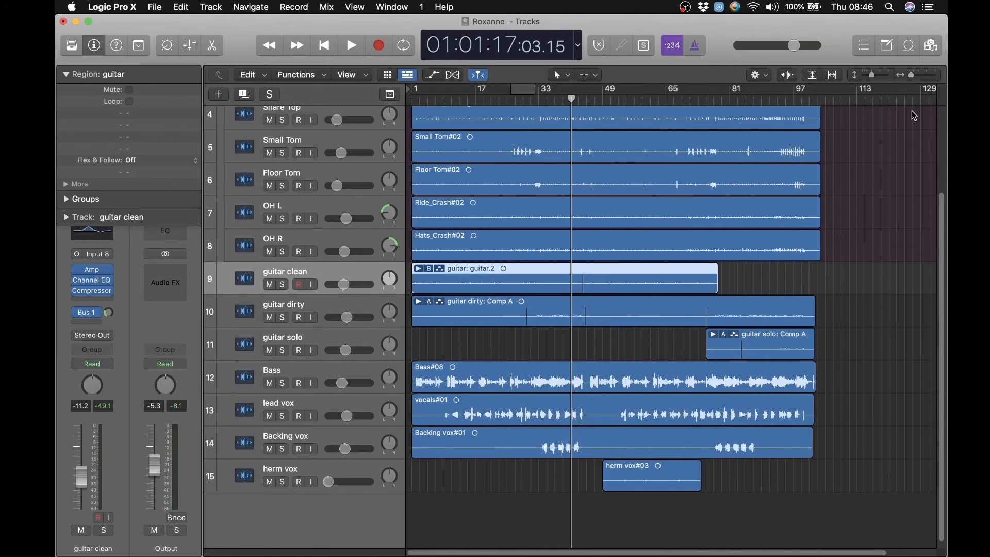
Step: Display the track volume automation with lead vox selected, and play from about bar 32 into the first backing vocal phrase
mouse_move(911, 76)
mouse_down()
mouse_move(875, 76)
mouse_move(919, 77)
mouse_up()
scroll(652, 390, down, 5)
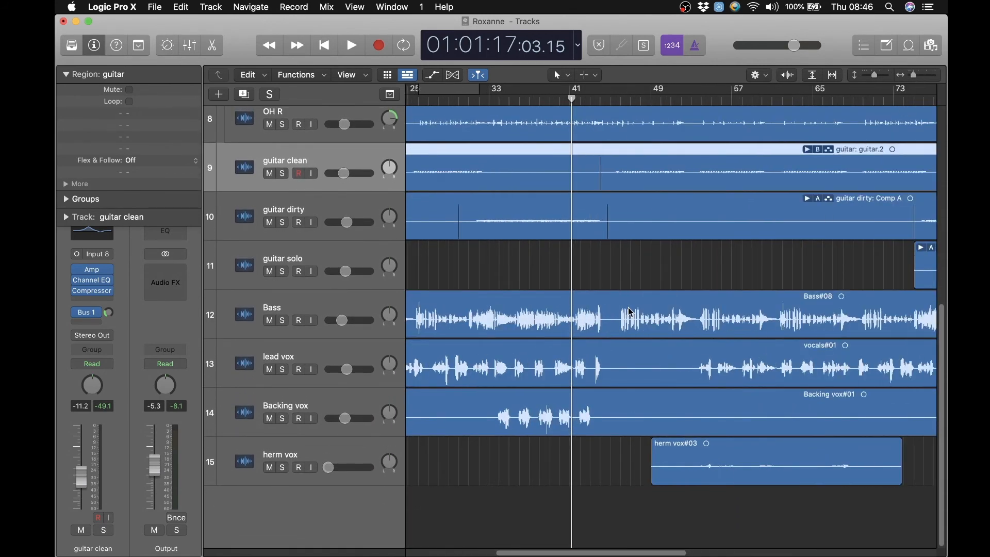
scroll(631, 311, left, 5)
click(327, 348)
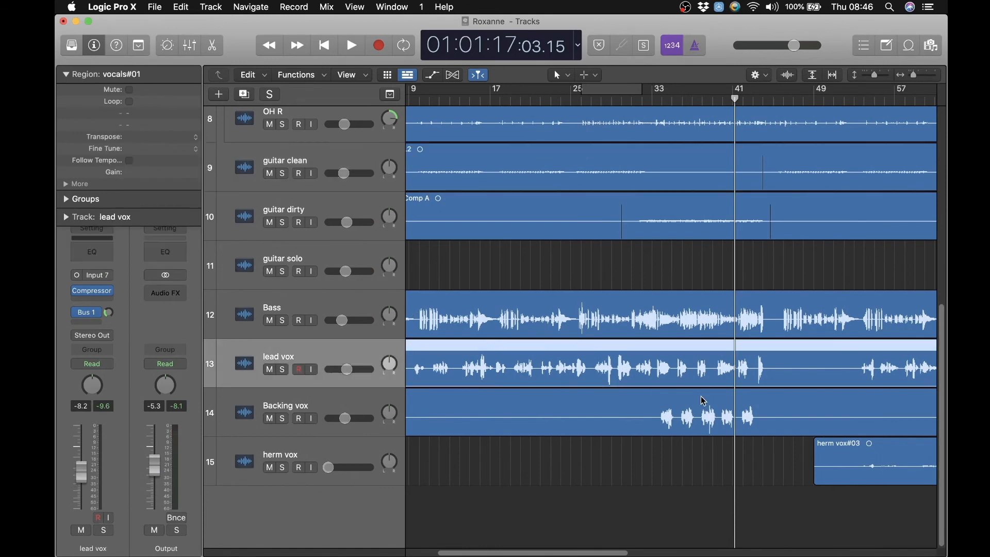
scroll(704, 400, right, 3)
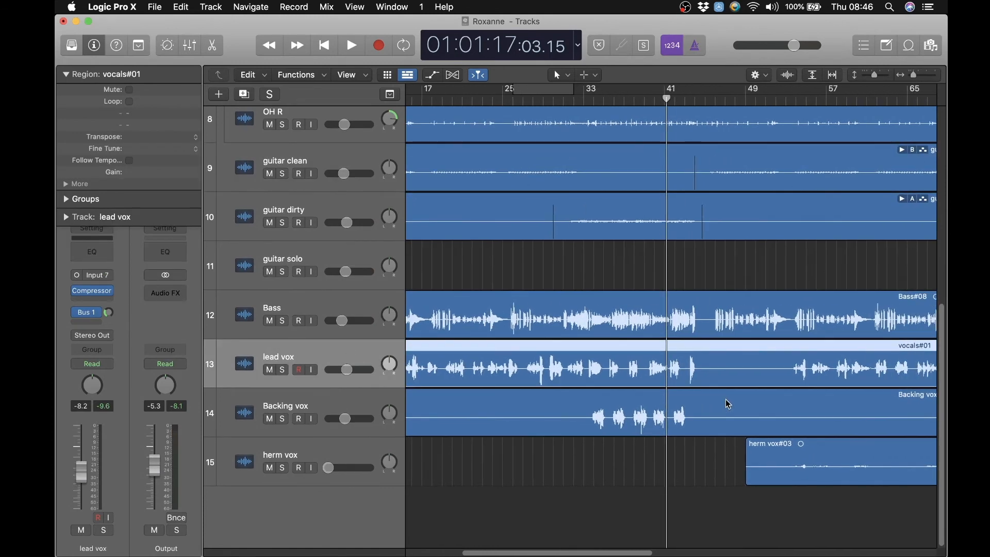
key(a)
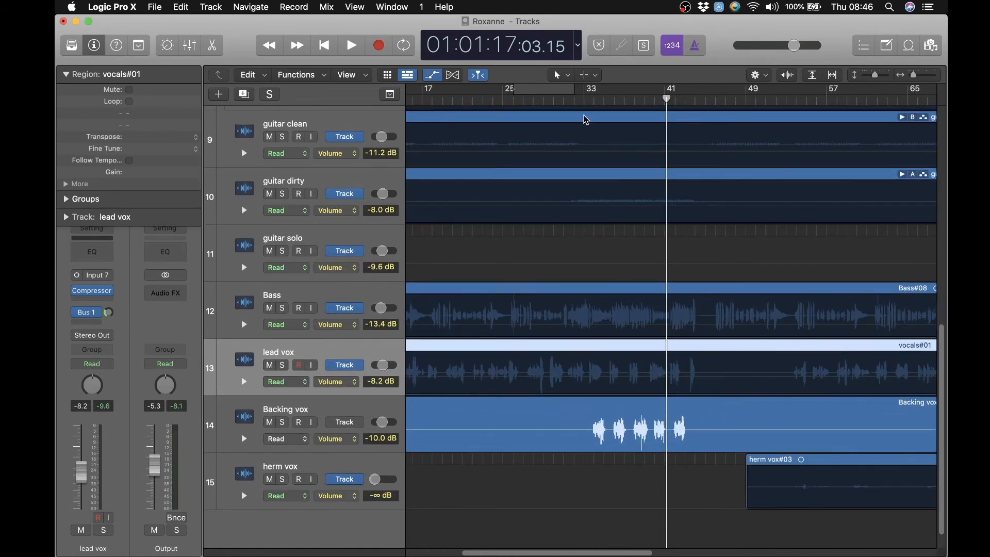
click(576, 102)
key(space)
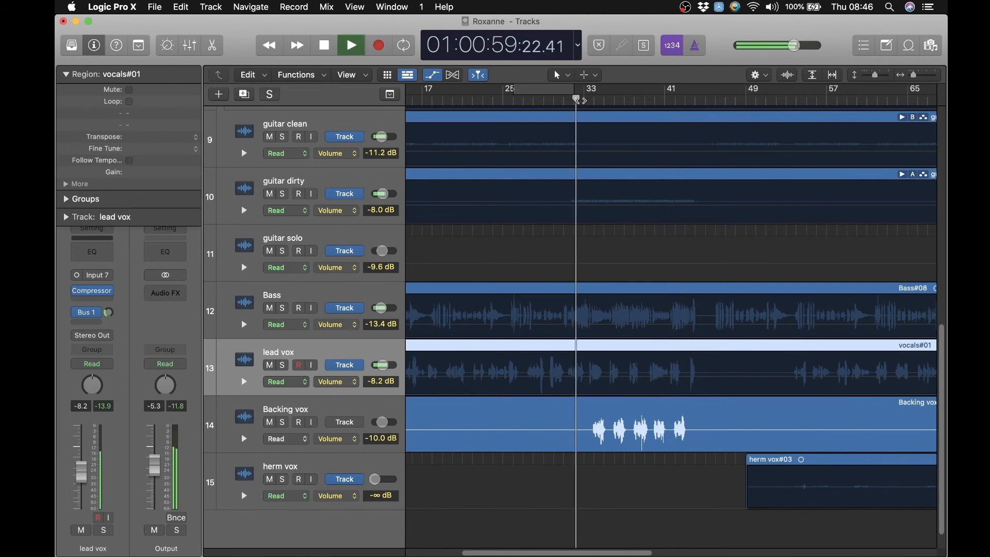
drag(914, 75, 920, 77)
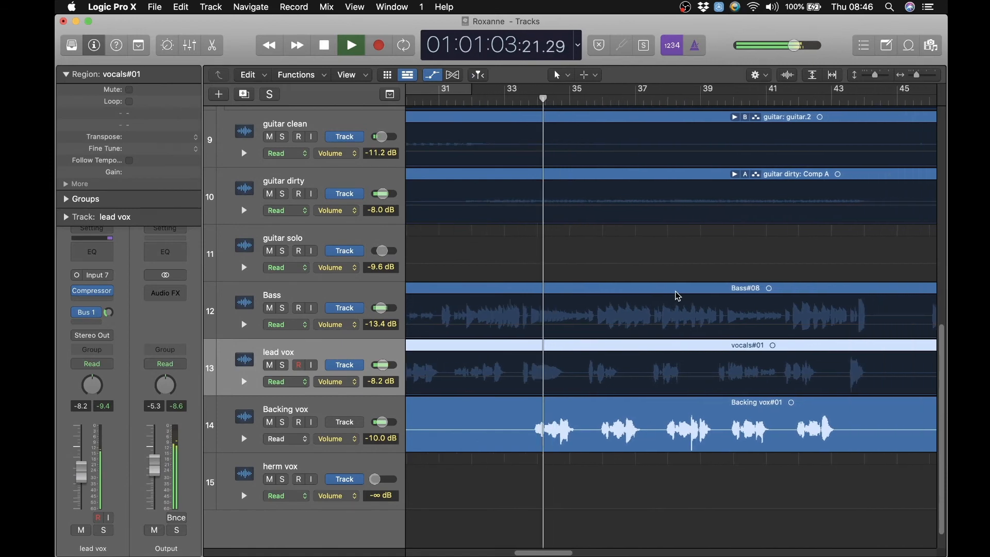
key(space)
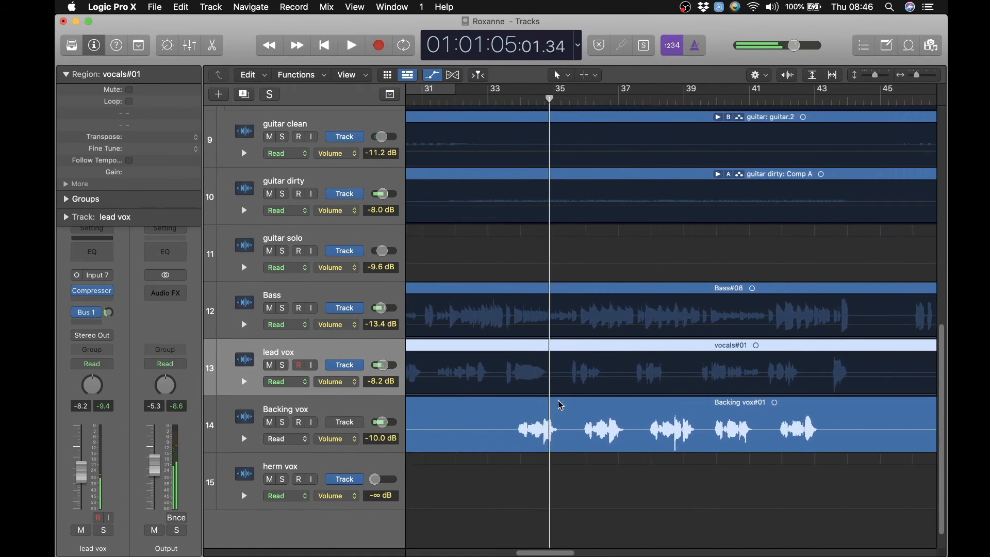
Step: Add two volume automation points on lead vox at about bar 33, raising the level to -4.8 dB
click(498, 380)
click(494, 377)
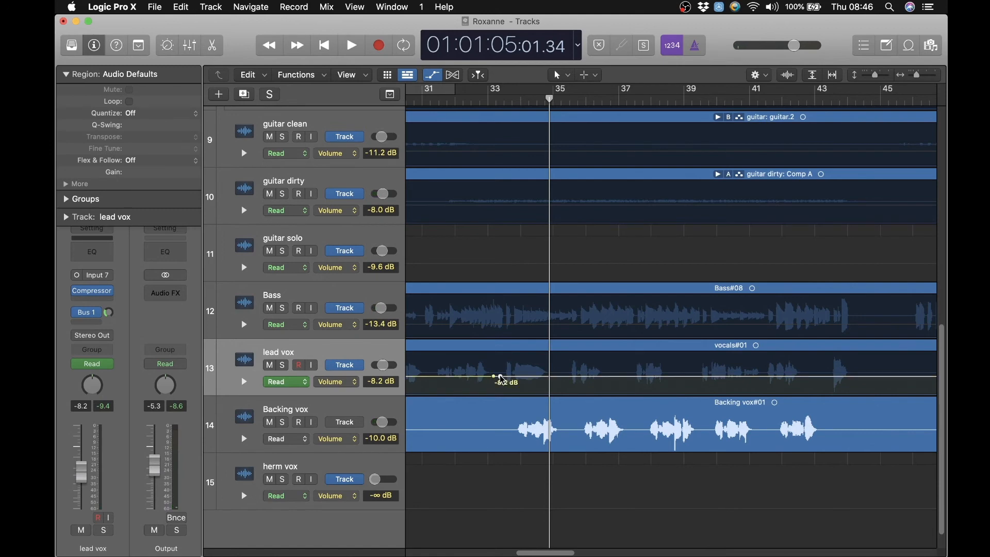
drag(502, 380, 501, 372)
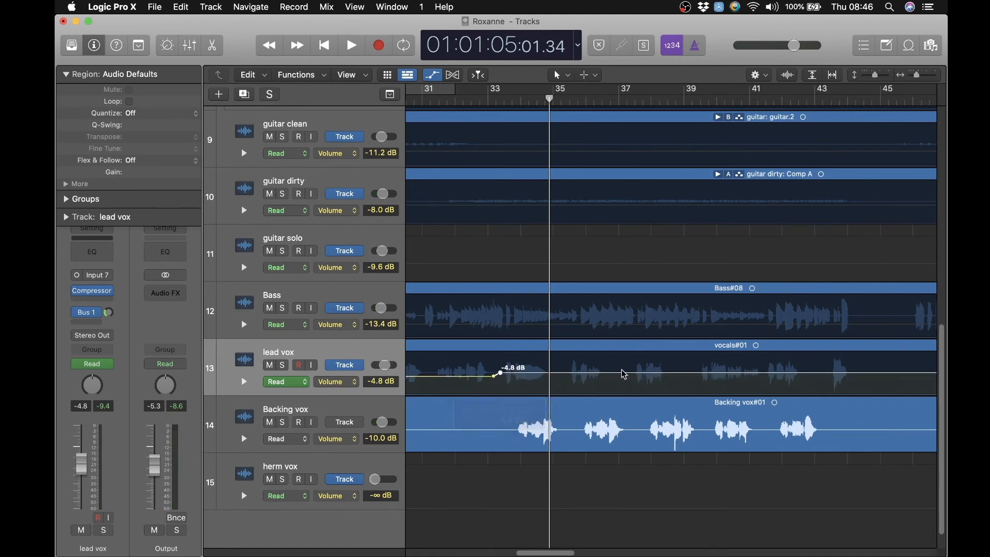
Step: Add two volume automation points on lead vox at about bar 44, bringing the level down to -8.3 dB after the chorus
click(855, 373)
drag(871, 373, 871, 377)
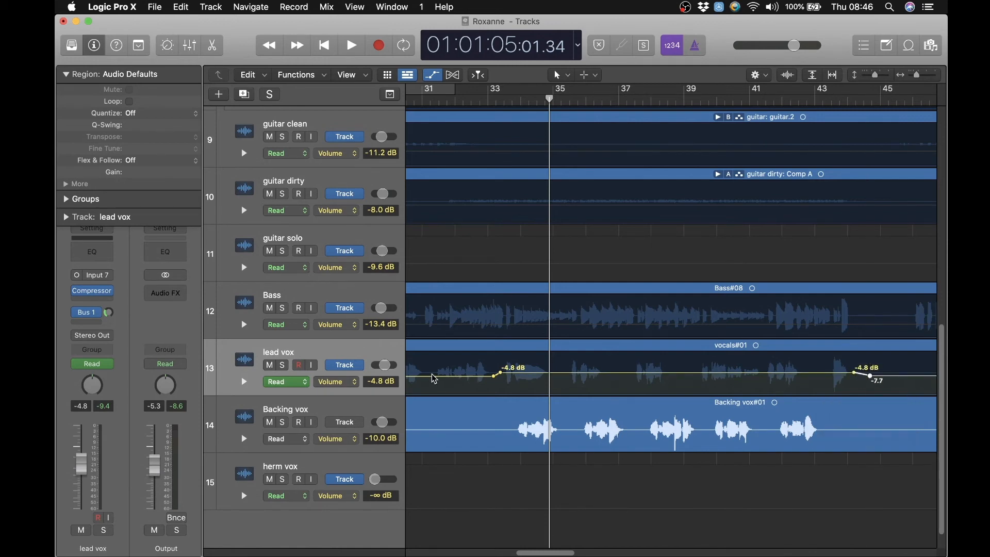
click(494, 376)
drag(871, 375, 871, 377)
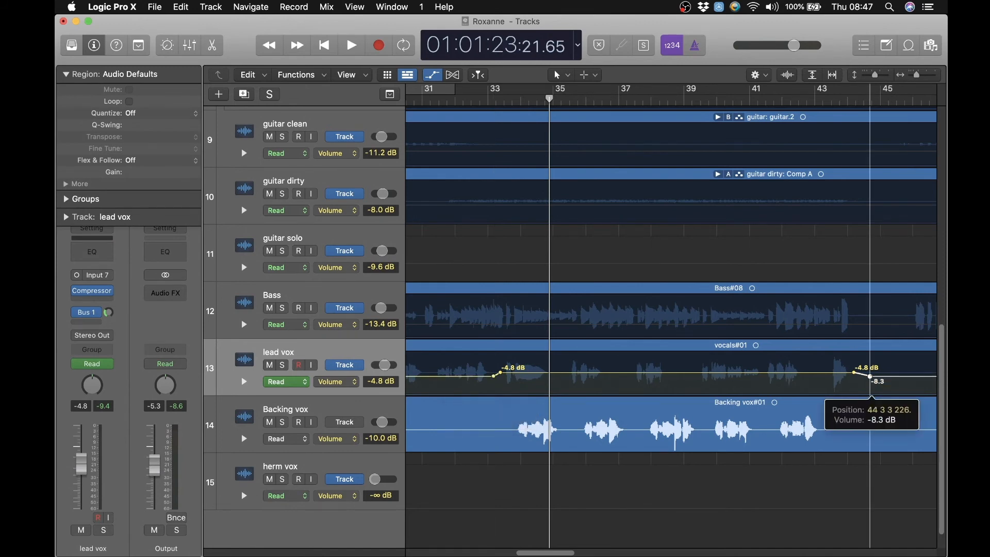
drag(854, 371, 855, 371)
Step: Play from about bar 32 with the lead vocal automation and raise the Backing vox level to -8.6 dB
click(461, 100)
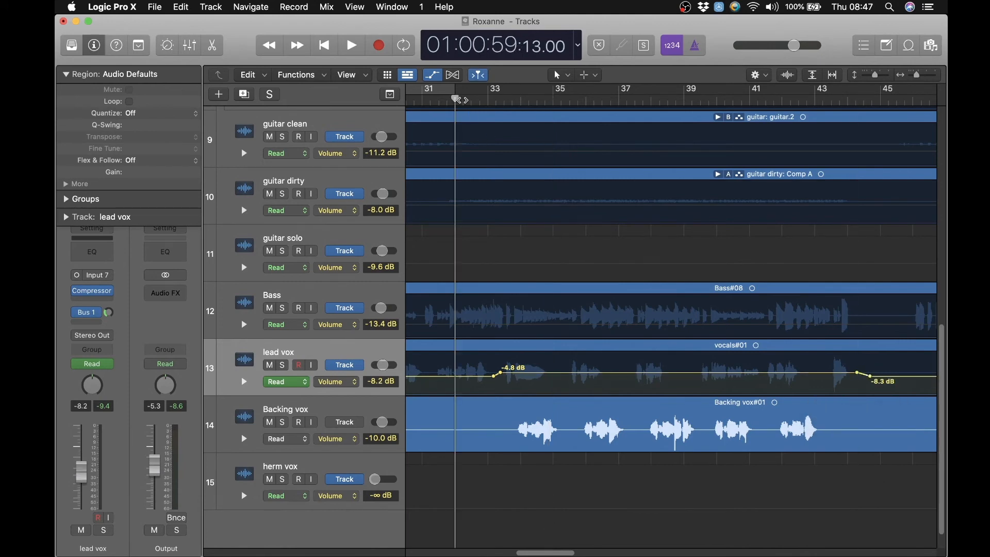
key(space)
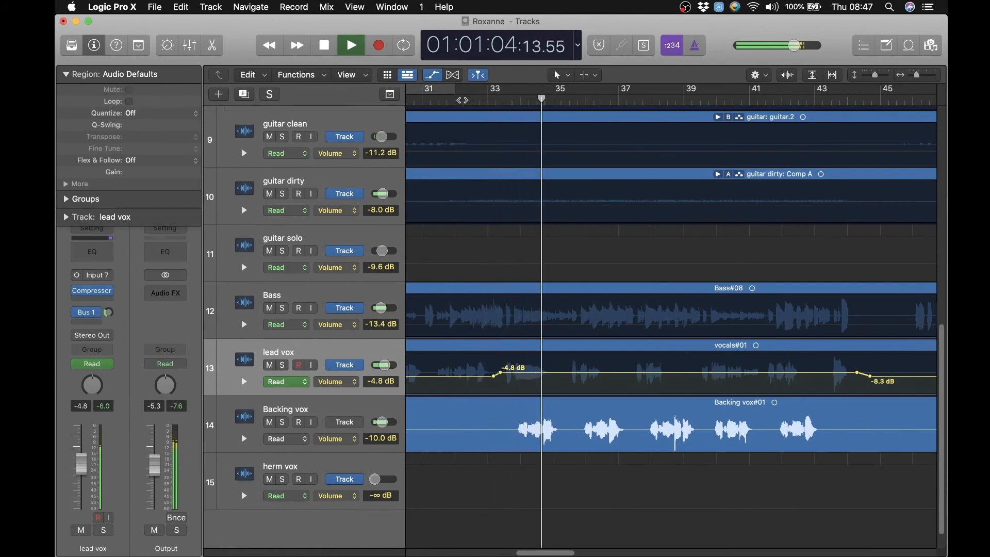
drag(382, 422, 383, 422)
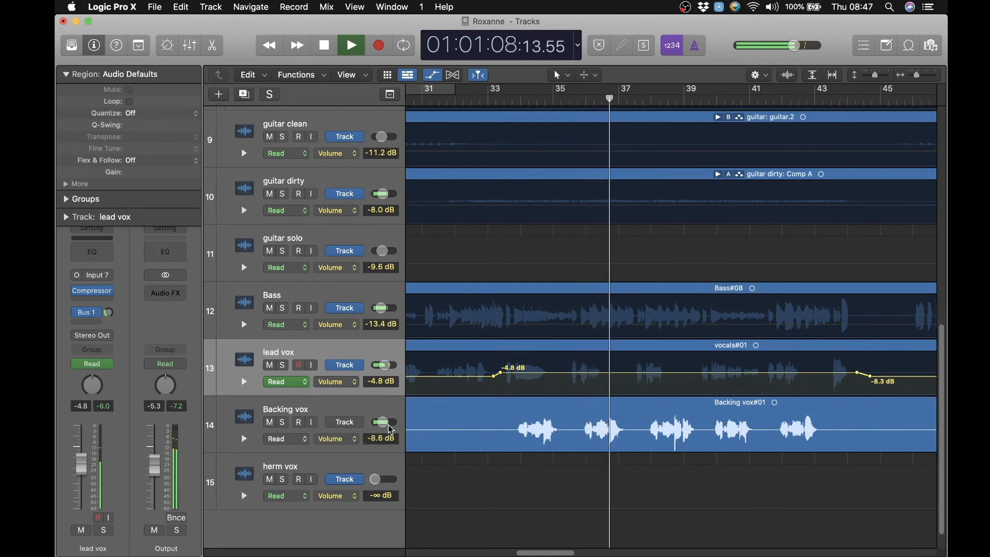
key(x)
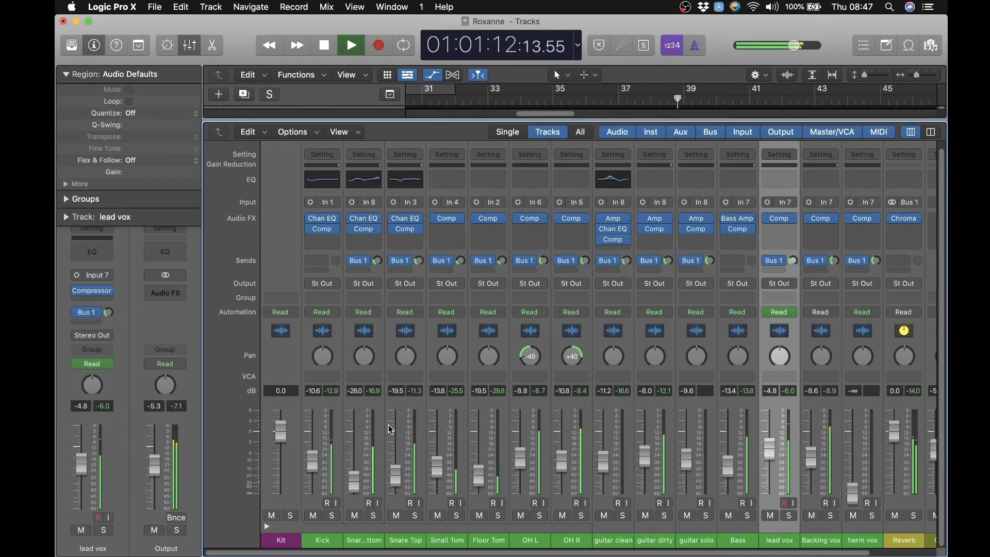
key(space)
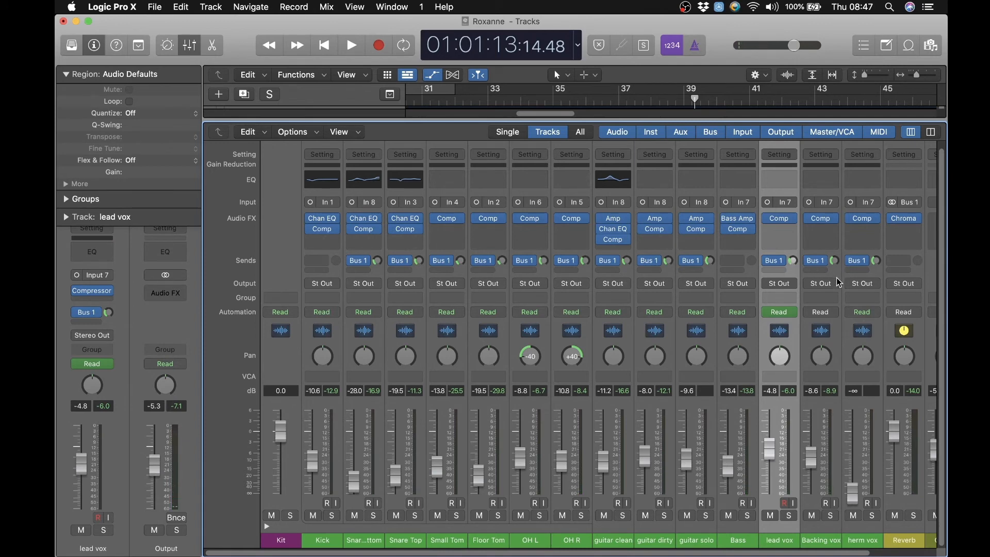
Step: Select the Backing vox channel in the mixer and check its Bus 1 reverb send
click(822, 538)
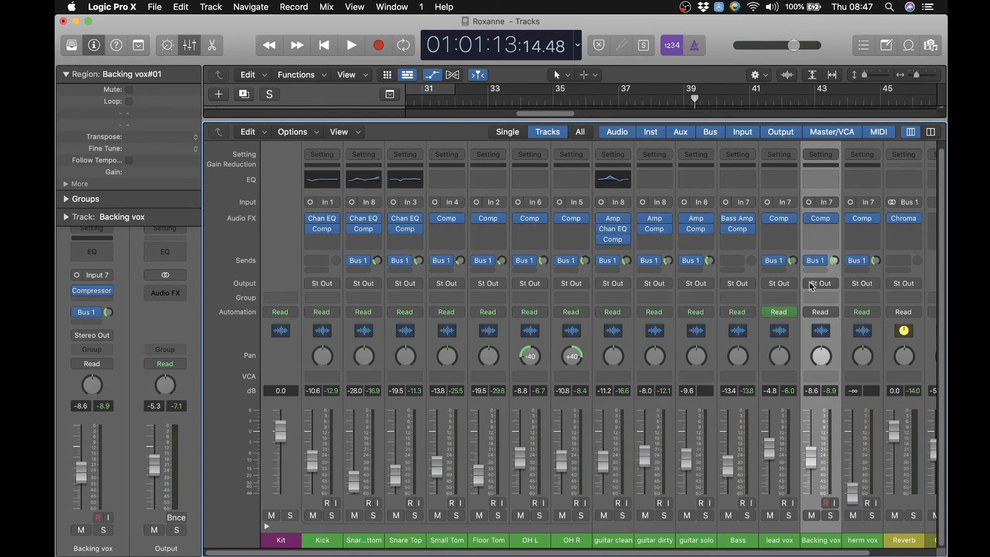
scroll(805, 320, right, 1)
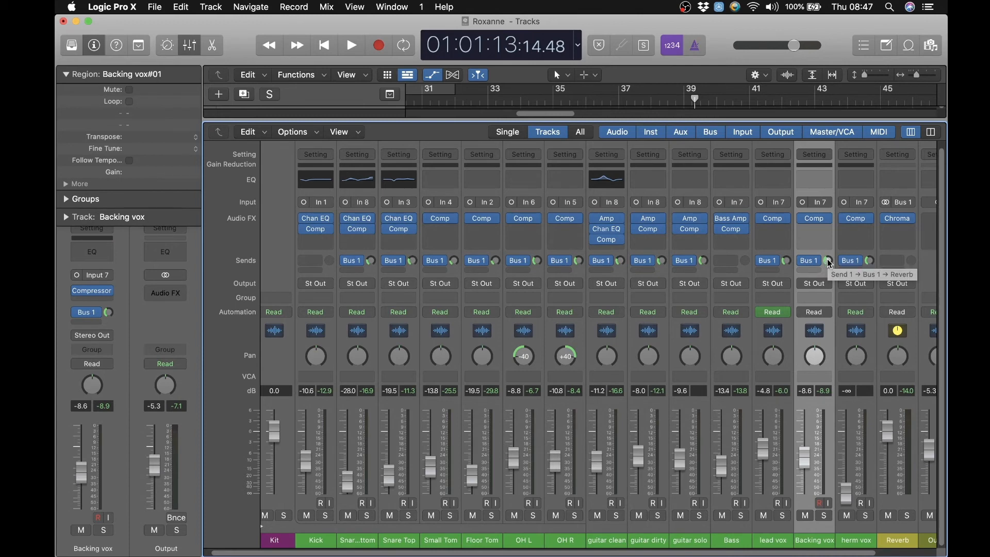
key(x)
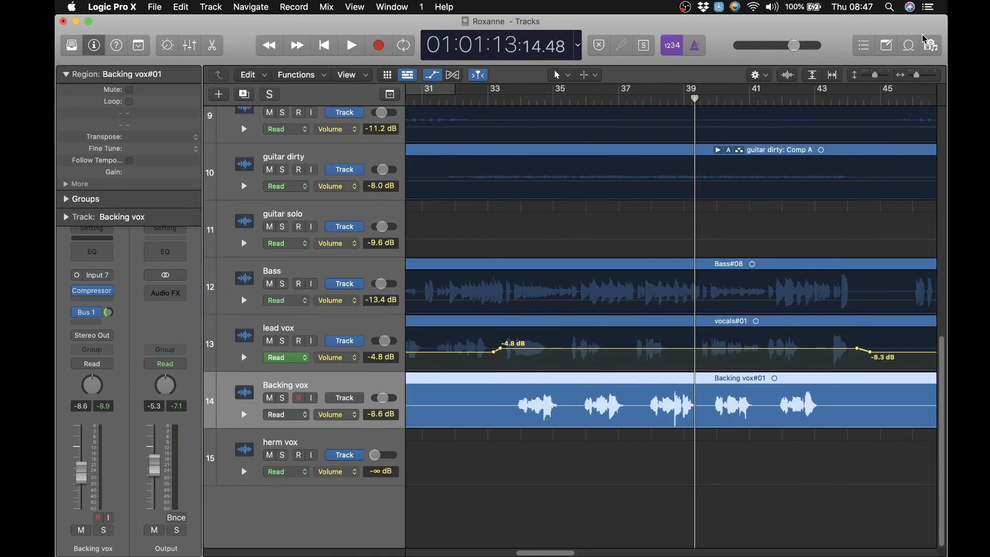
Step: Hide the automation, play from about bar 52 within the harmony vocal part, and raise the herm vox fader to -3.5 dB
mouse_move(914, 76)
mouse_down()
mouse_move(902, 76)
mouse_move(914, 81)
mouse_up()
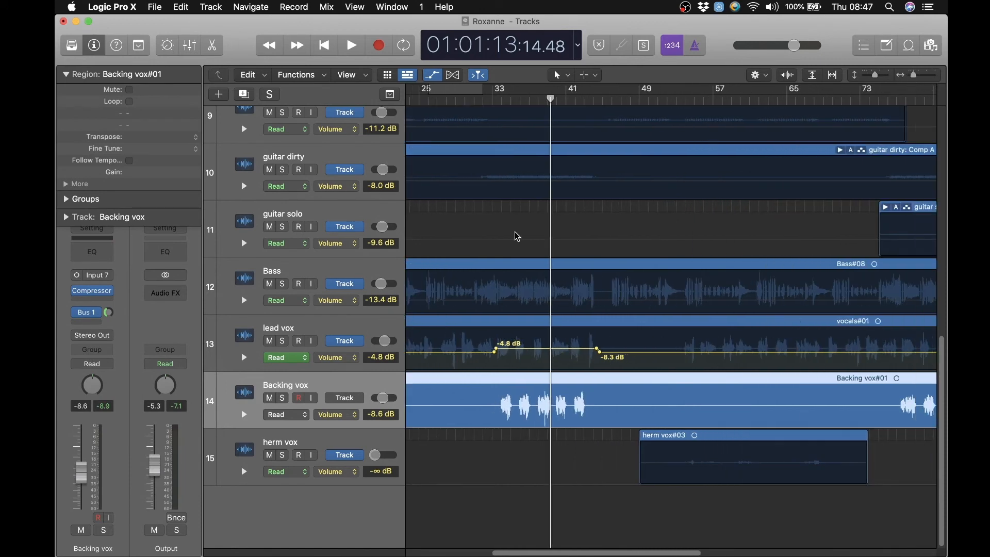
key(a)
click(677, 95)
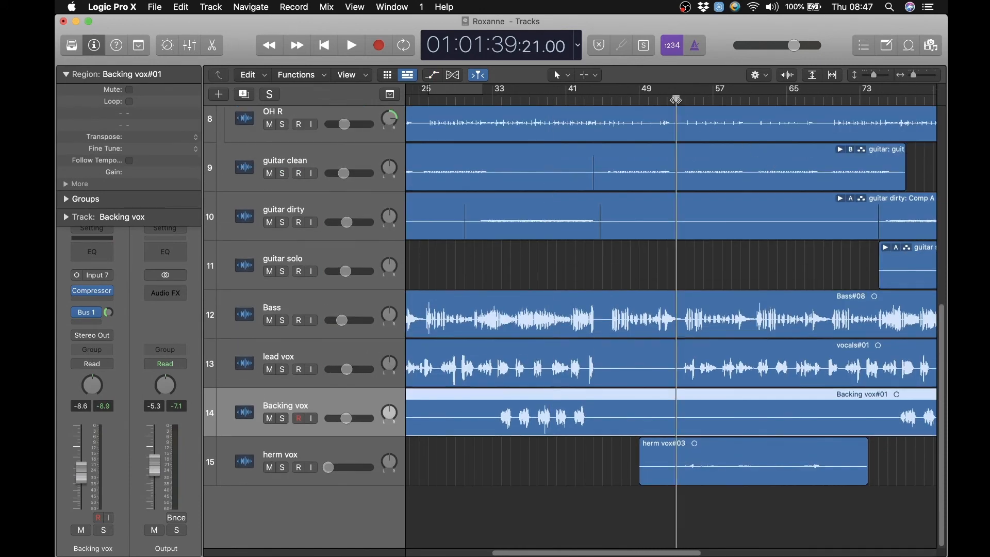
key(space)
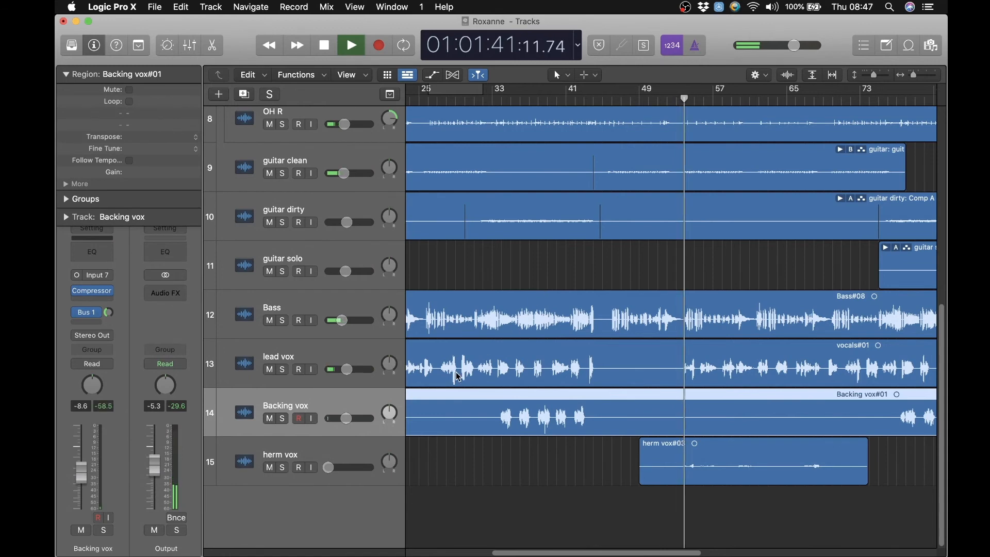
key(x)
drag(846, 493, 849, 447)
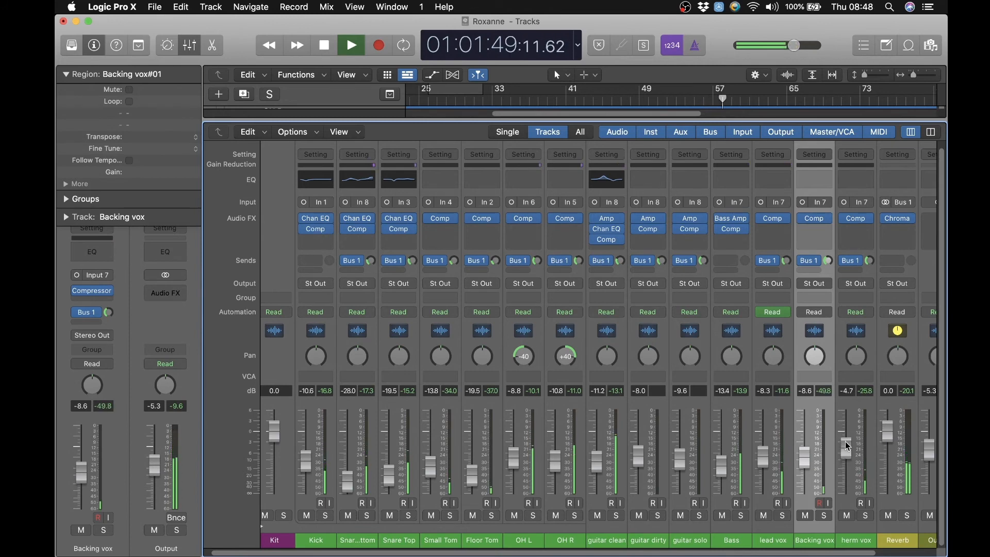
drag(849, 447, 848, 443)
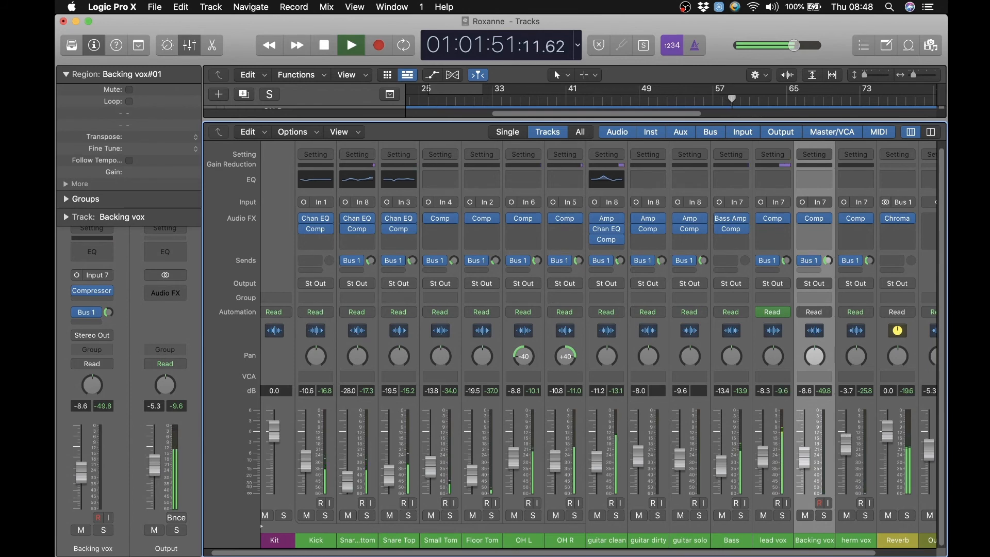
drag(846, 444, 846, 443)
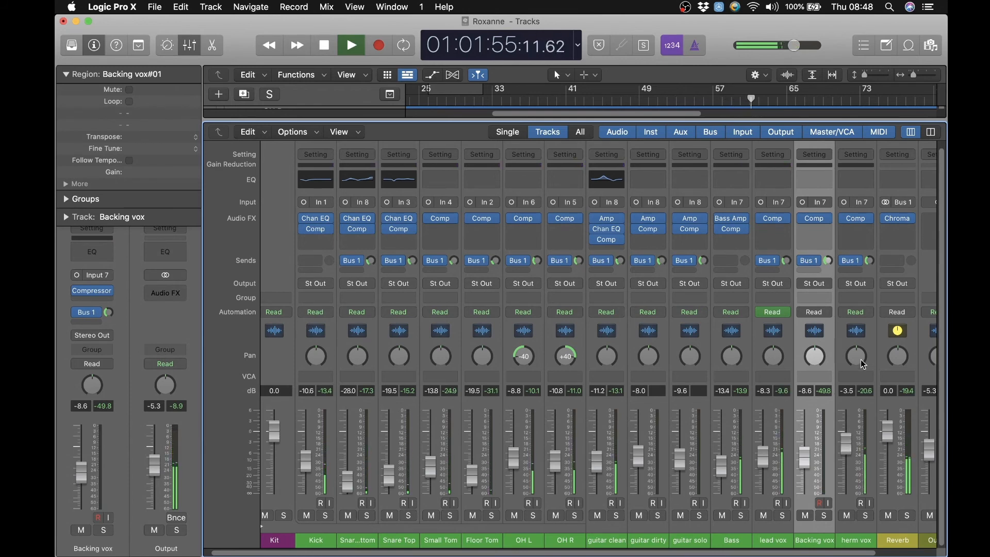
drag(847, 442, 847, 442)
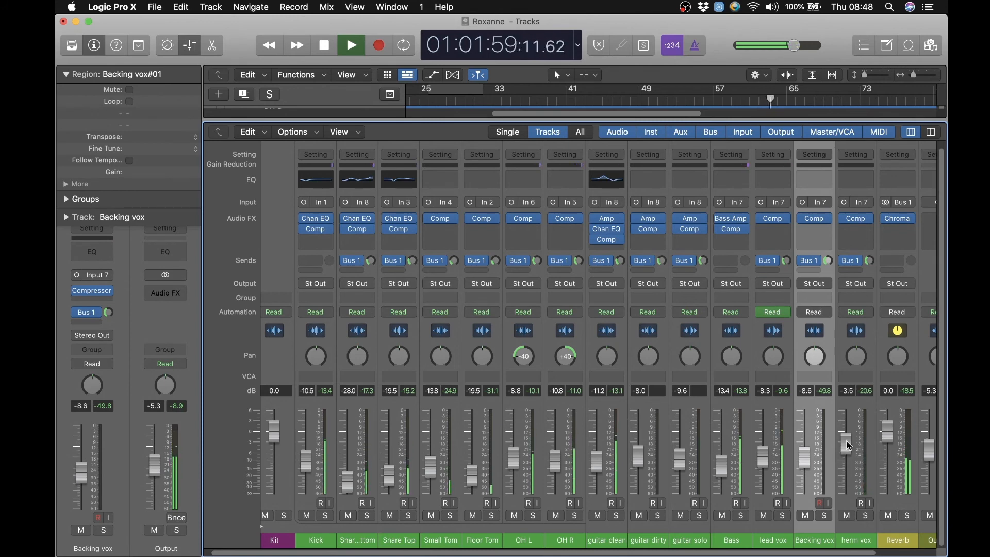
Step: Fine-tune the herm vox fader to -3.3 dB during playback and stop the song
key(x)
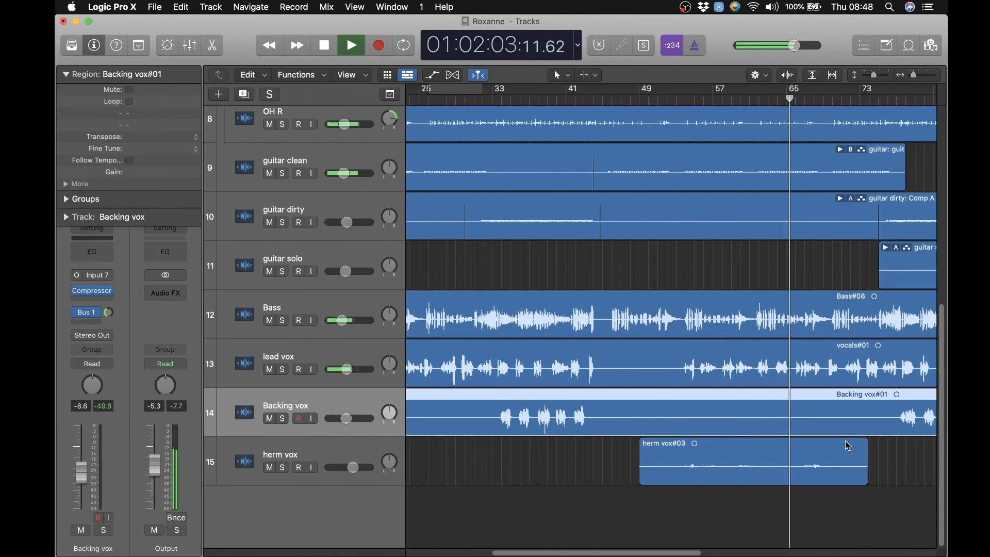
key(x)
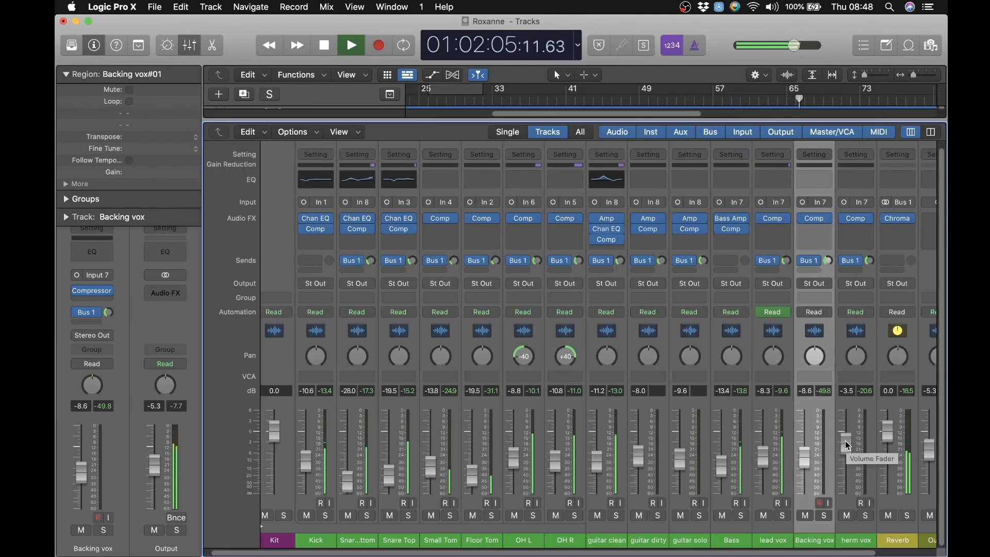
drag(849, 445, 848, 443)
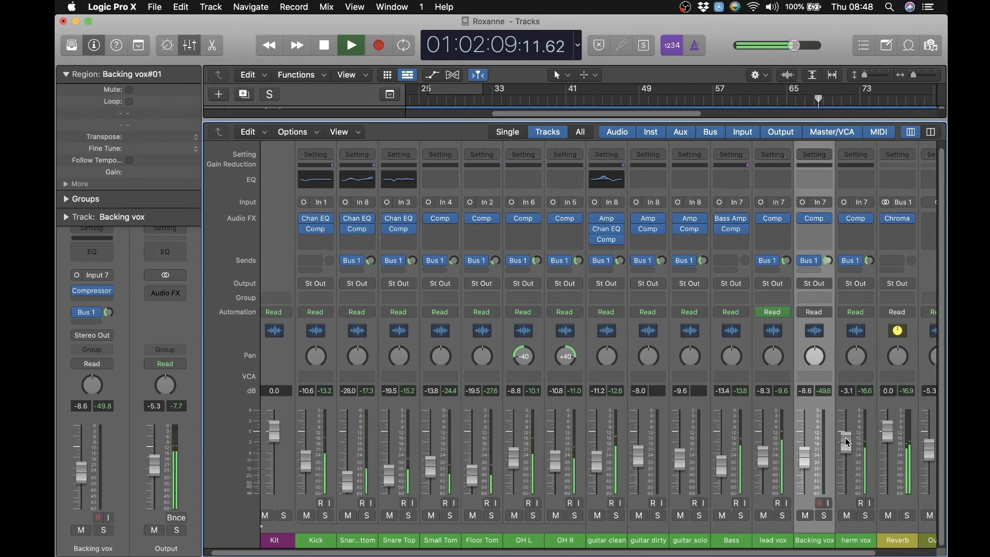
drag(848, 443, 850, 444)
key(space)
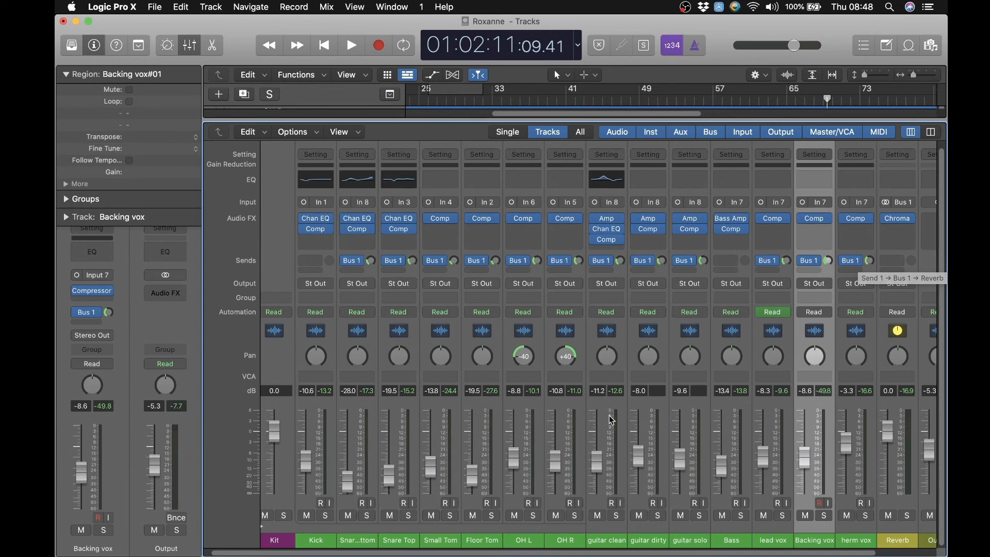
Step: Select the herm vox channel and review the fader levels across all mixer channels
scroll(611, 418, right, 3)
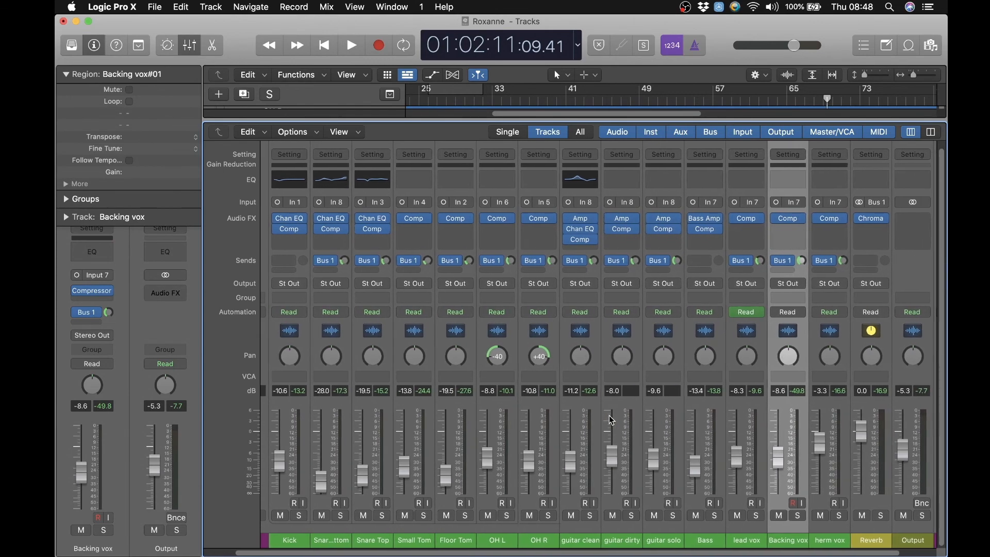
scroll(611, 420, left, 3)
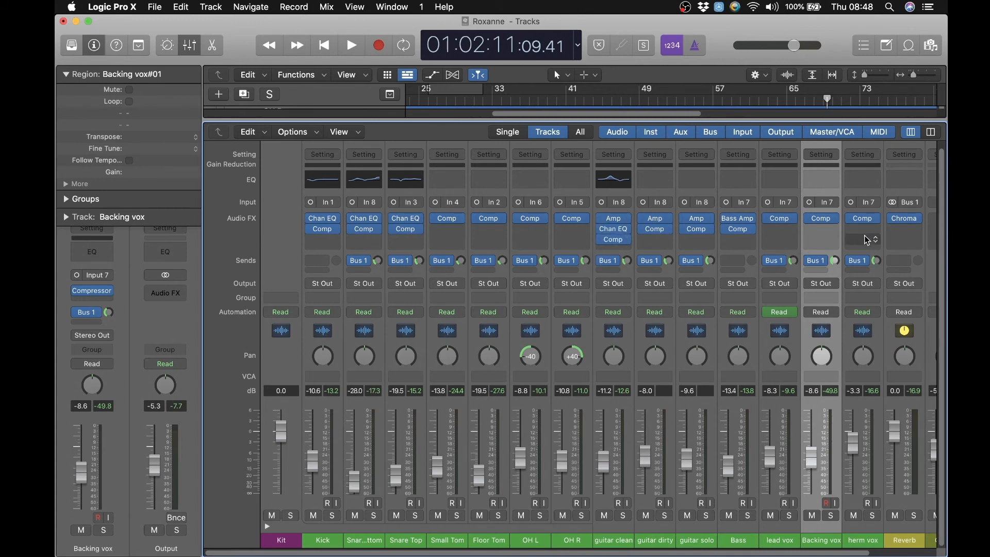
scroll(793, 288, right, 3)
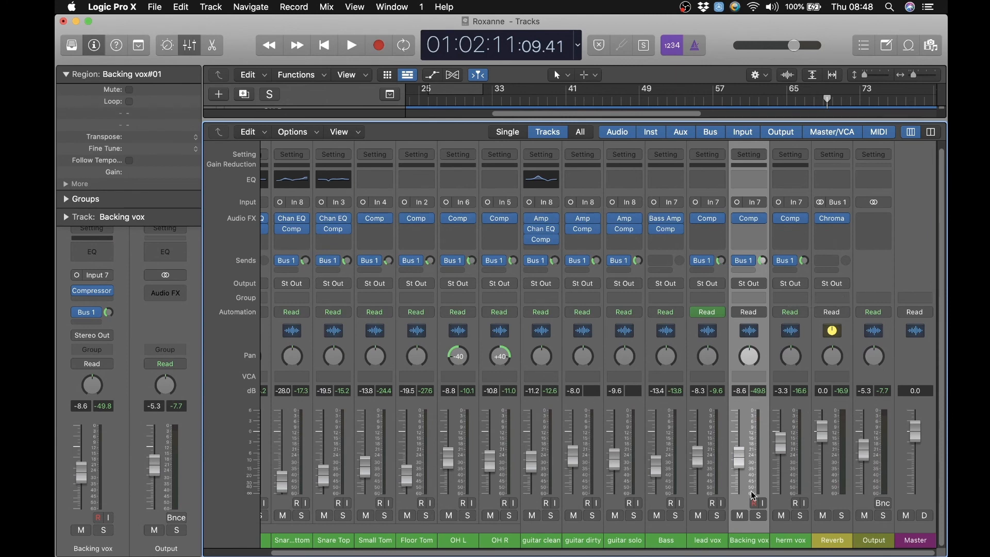
click(787, 525)
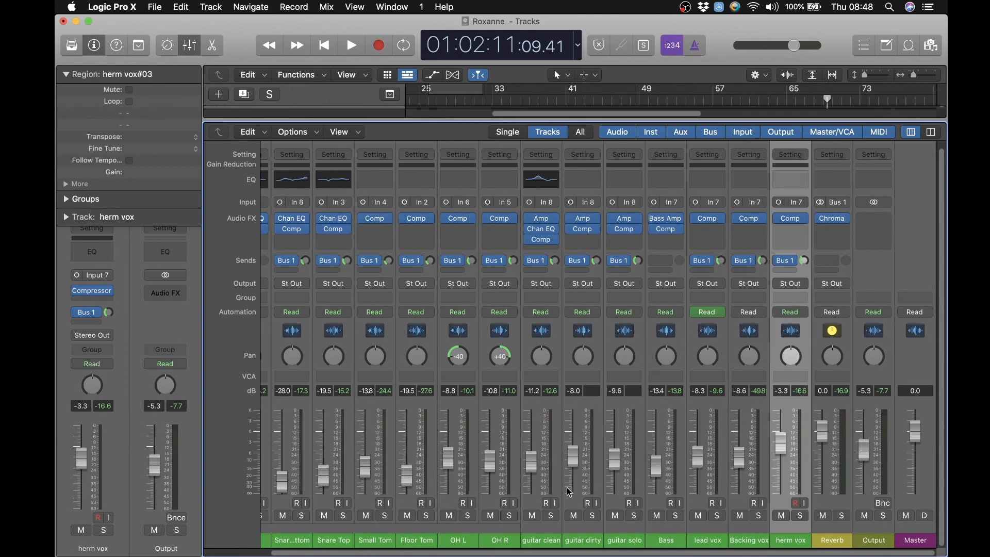
scroll(564, 485, left, 3)
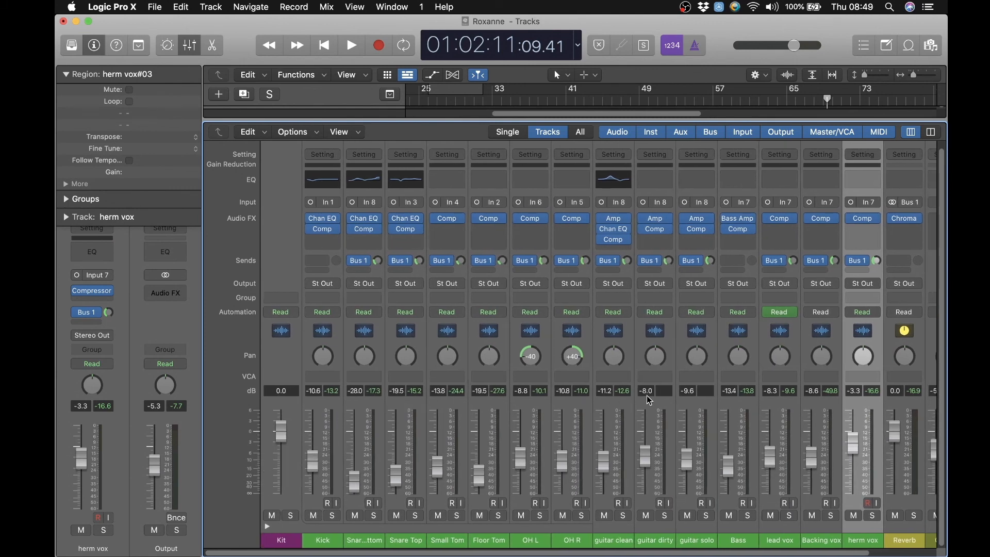
Step: Select all channels from herm vox back to Kick in the mixer and try moving their faders together
scroll(673, 400, right, 3)
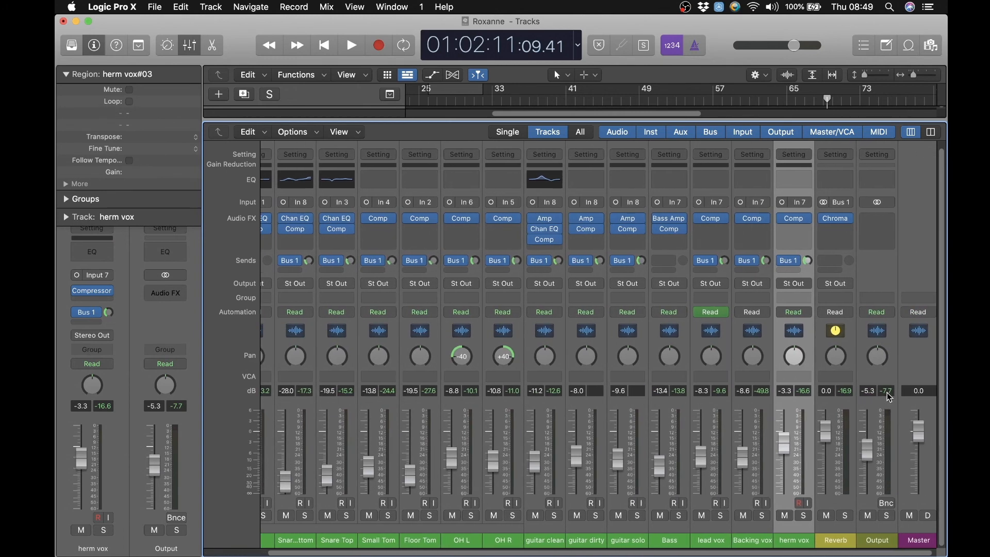
drag(792, 524, 186, 519)
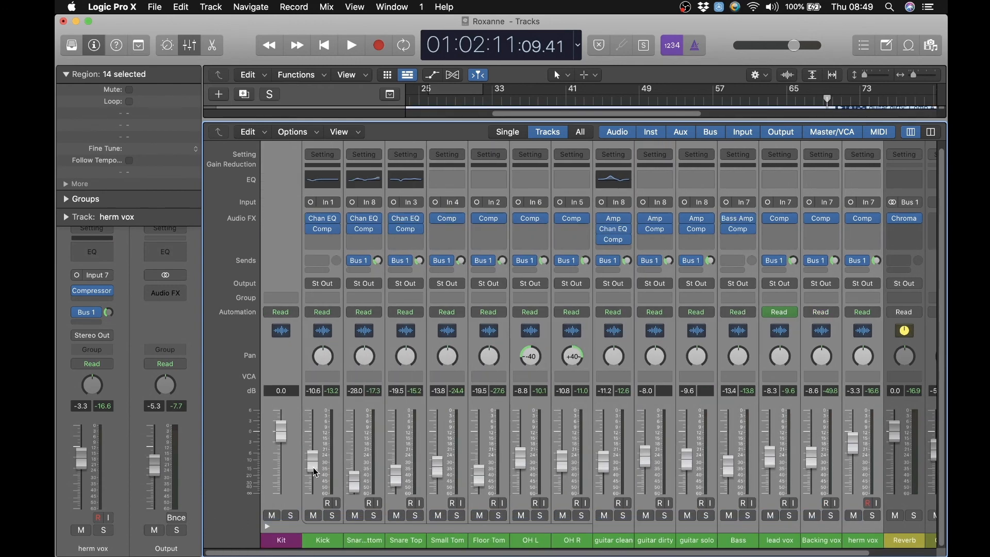
drag(314, 468, 316, 472)
Step: Select the Output channel, play the full mix from near the start of the song to about bar 8, and stop
scroll(589, 463, right, 3)
click(899, 463)
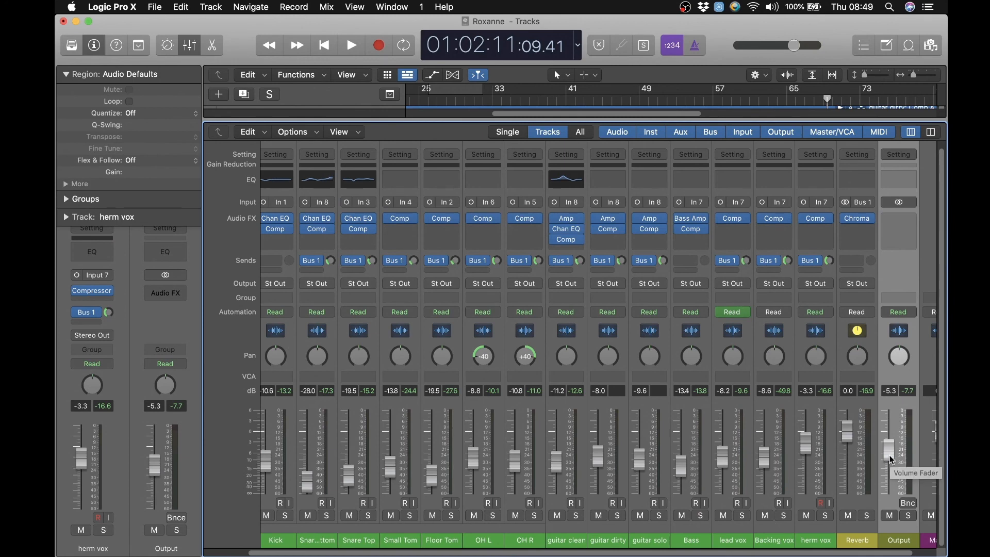
key(Return)
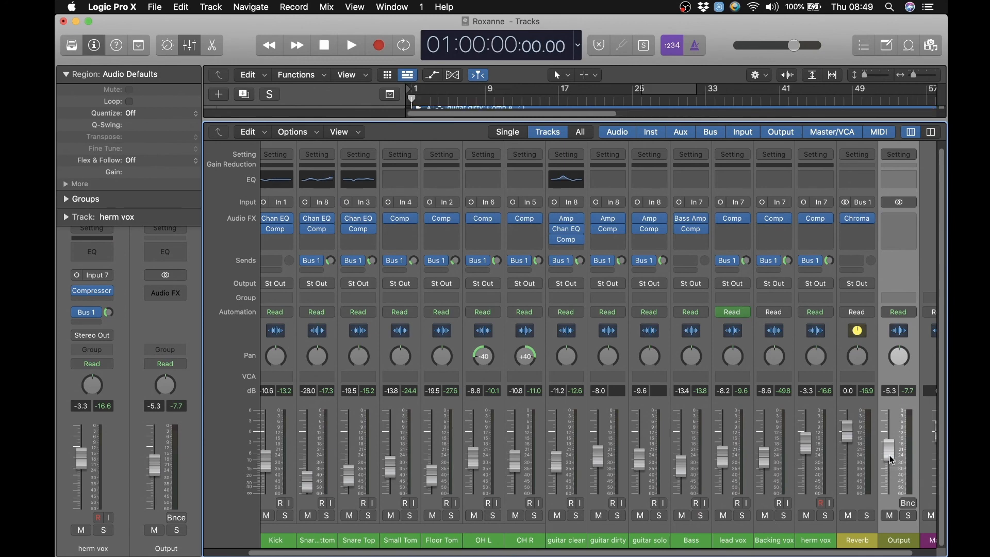
click(421, 104)
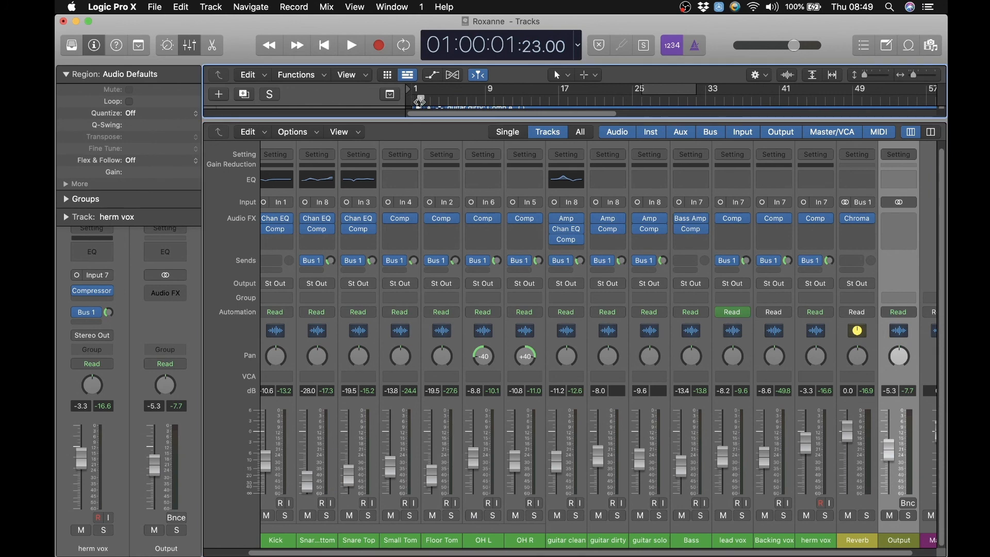
key(space)
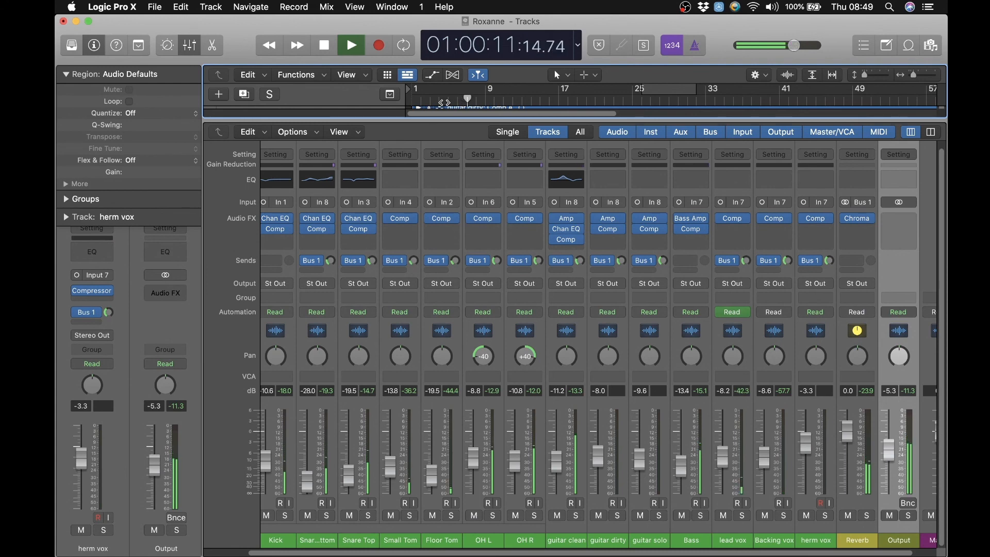
scroll(478, 234, left, 1)
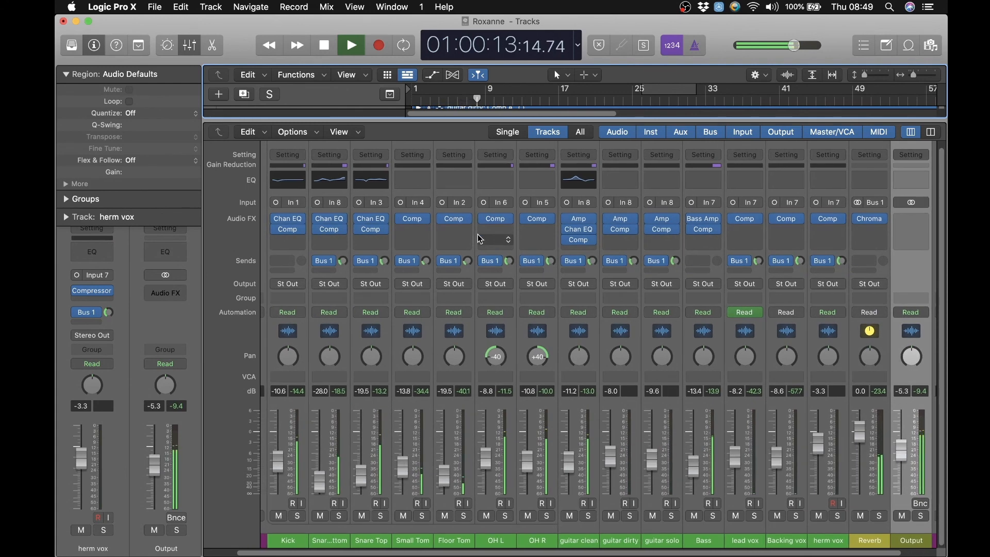
key(space)
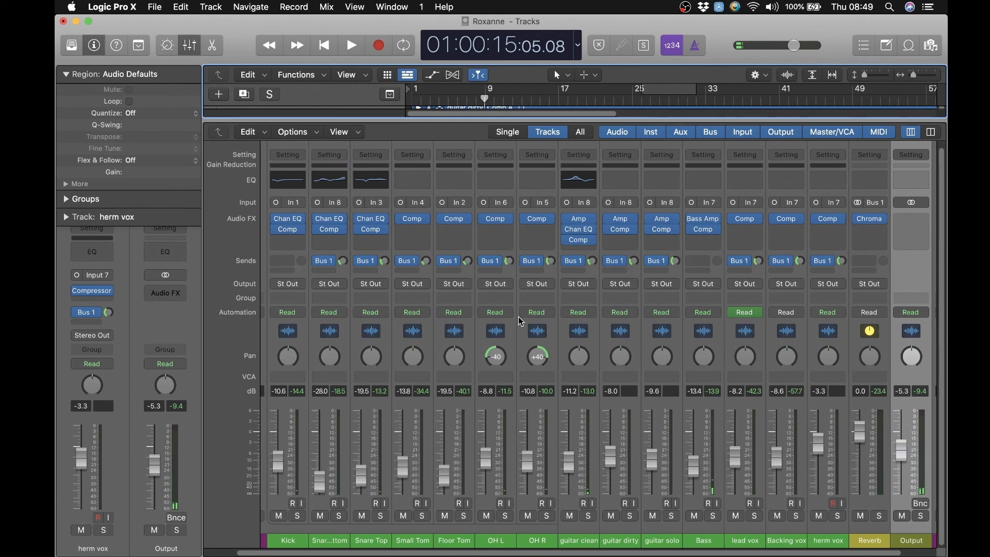
Step: Collapse the Kit track stack in the mixer to hide its individual drum channels
scroll(519, 317, right, 3)
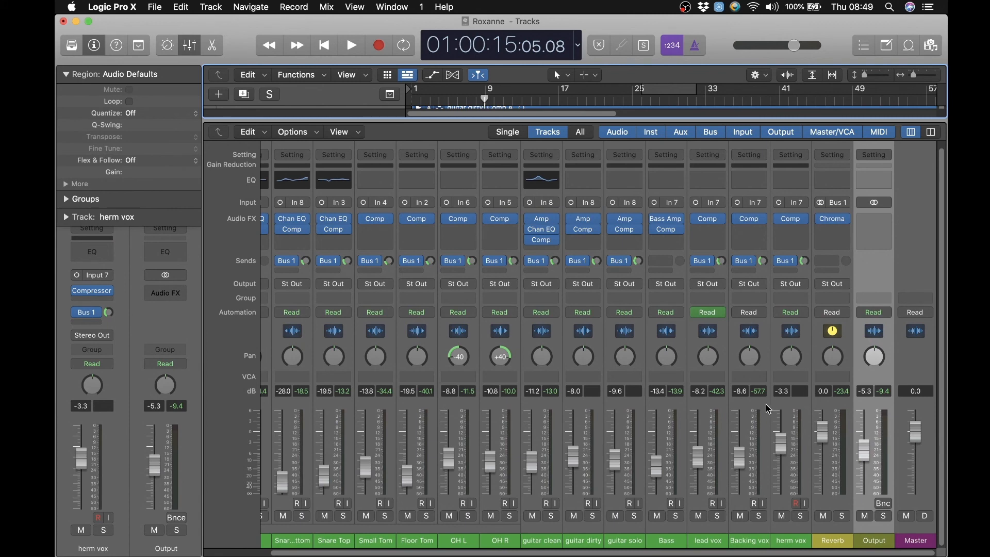
scroll(767, 404, left, 3)
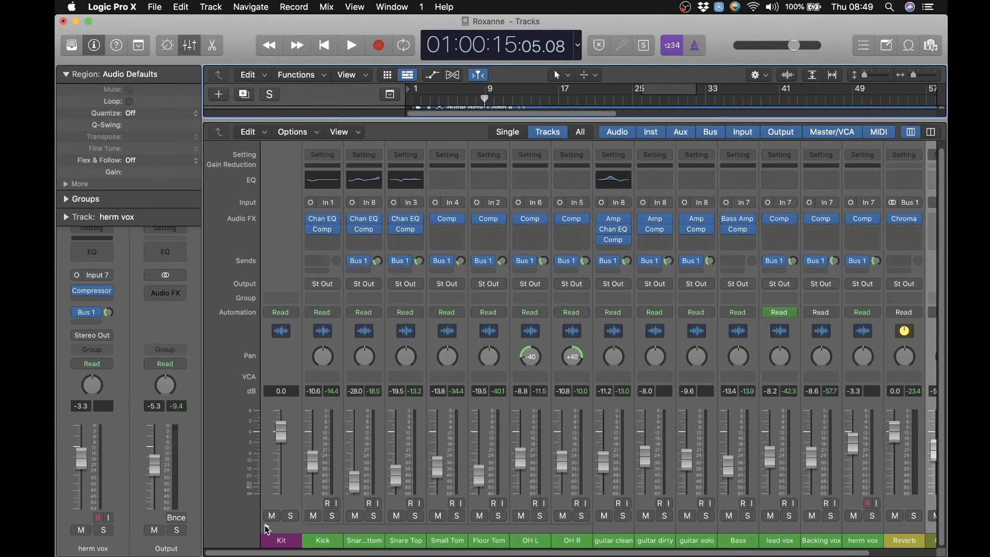
scroll(265, 525, right, 5)
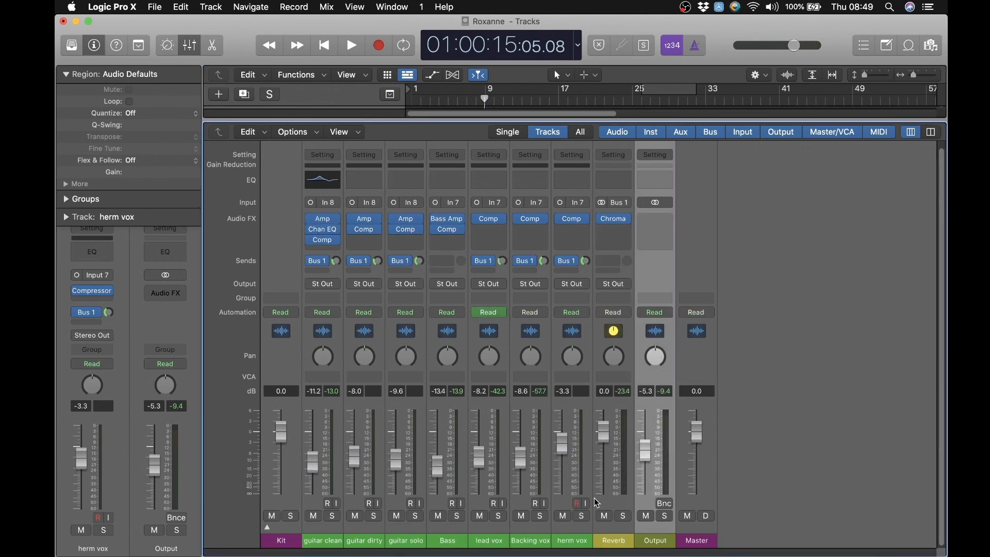